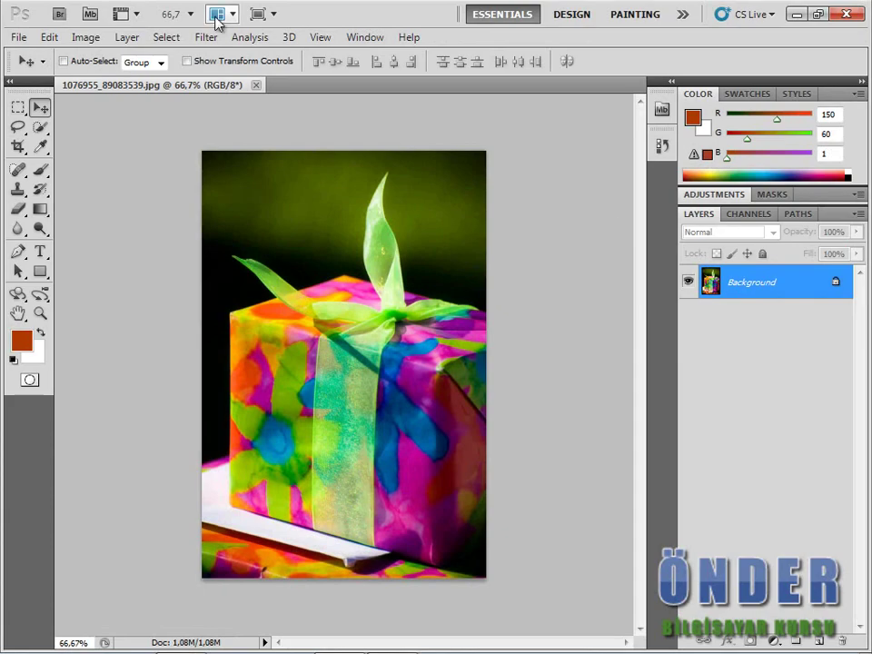
Step: Open the Image menu and browse its Adjustments list, from Desaturate to Brightness/Contrast
left_click(86, 37)
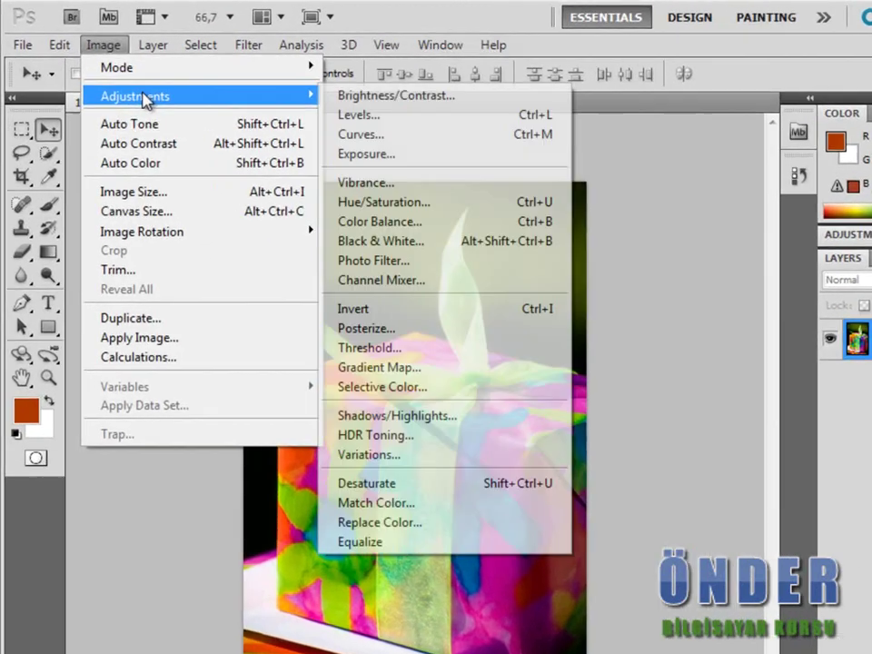
mouse_move(153, 108)
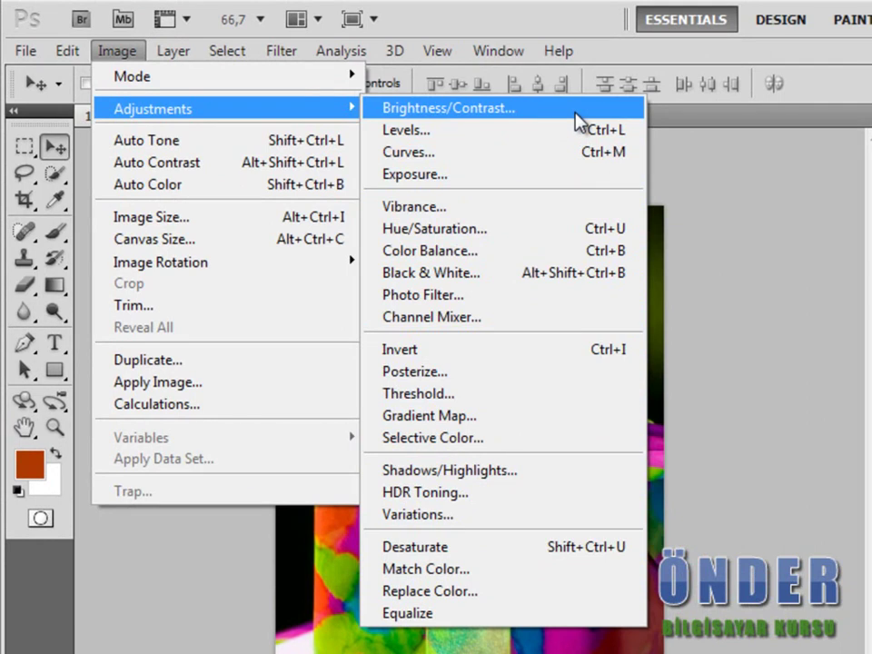
Step: Try Brightness/Contrast values up to Brightness 26 and Contrast 12, toggling Preview to compare
left_click(575, 112)
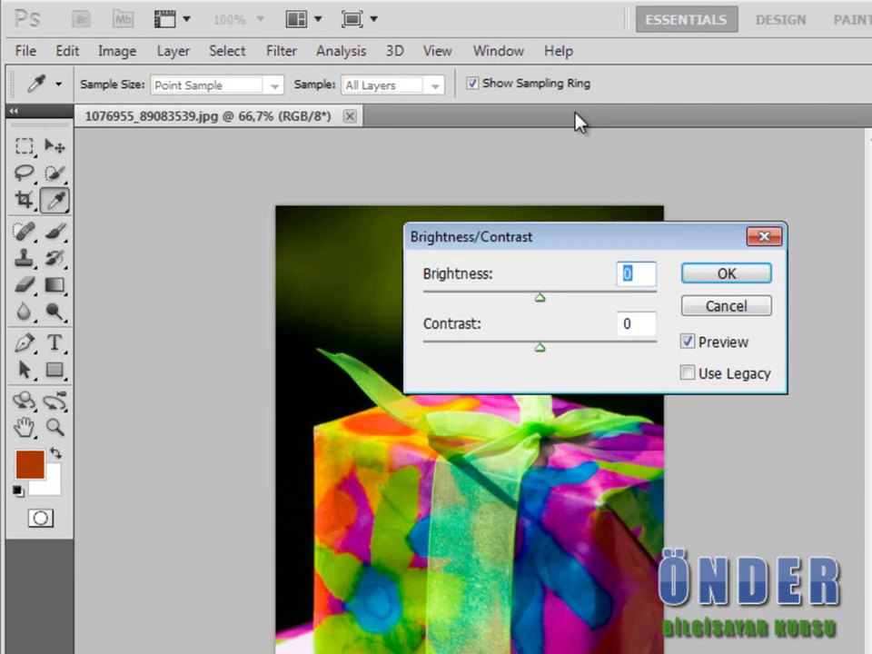
left_click_drag(563, 238, 845, 211)
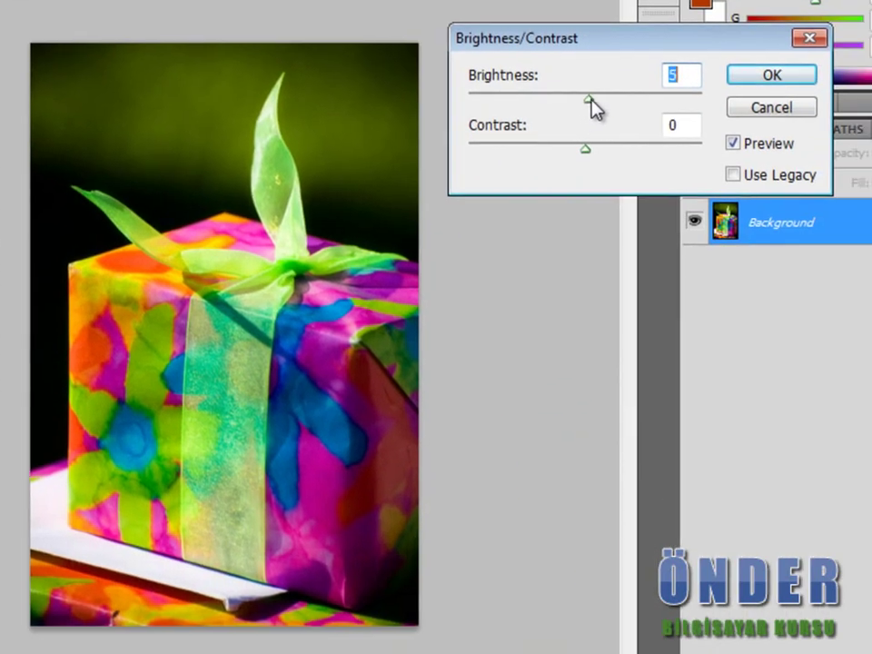
mouse_move(592, 98)
left_mouse_down()
mouse_move(683, 106)
mouse_move(479, 109)
mouse_move(575, 94)
mouse_move(724, 114)
mouse_move(585, 100)
left_mouse_up()
mouse_move(585, 154)
left_mouse_down()
mouse_move(651, 162)
mouse_move(715, 146)
mouse_move(473, 175)
mouse_move(605, 161)
left_mouse_up()
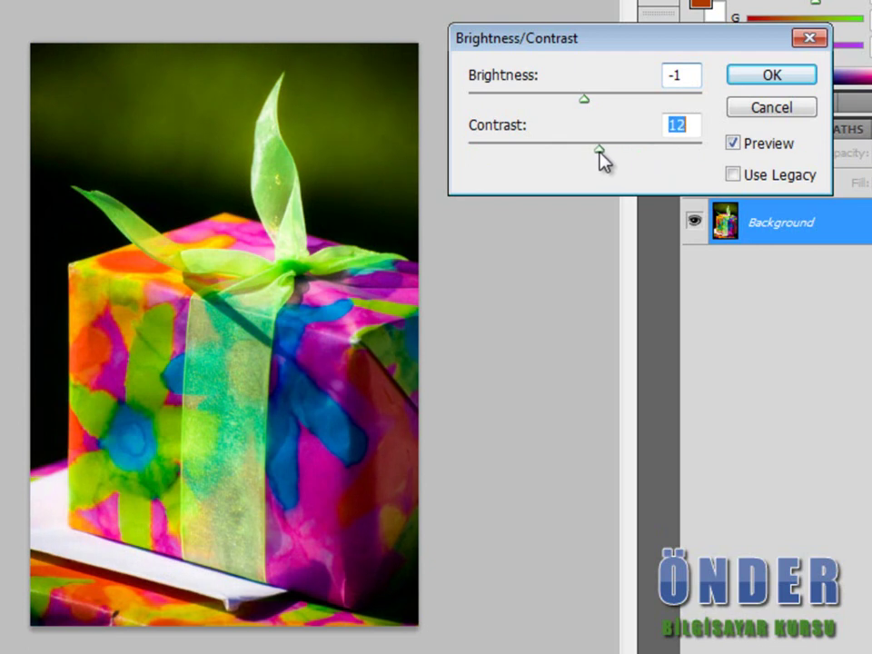
key("shift+Tab")
key("shift+Up")
left_click(734, 143)
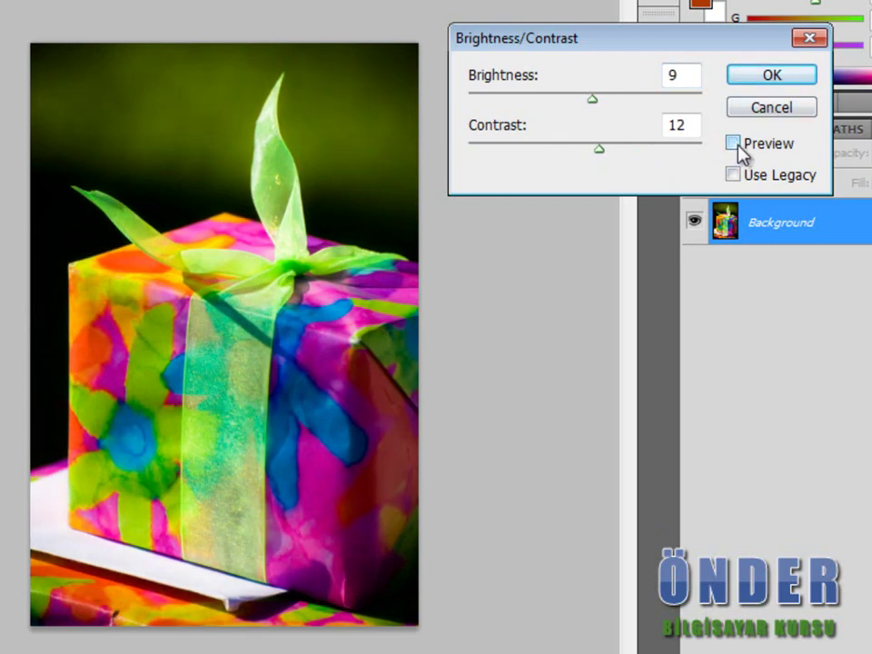
left_click_drag(594, 100, 644, 102)
left_click_drag(505, 106, 579, 100)
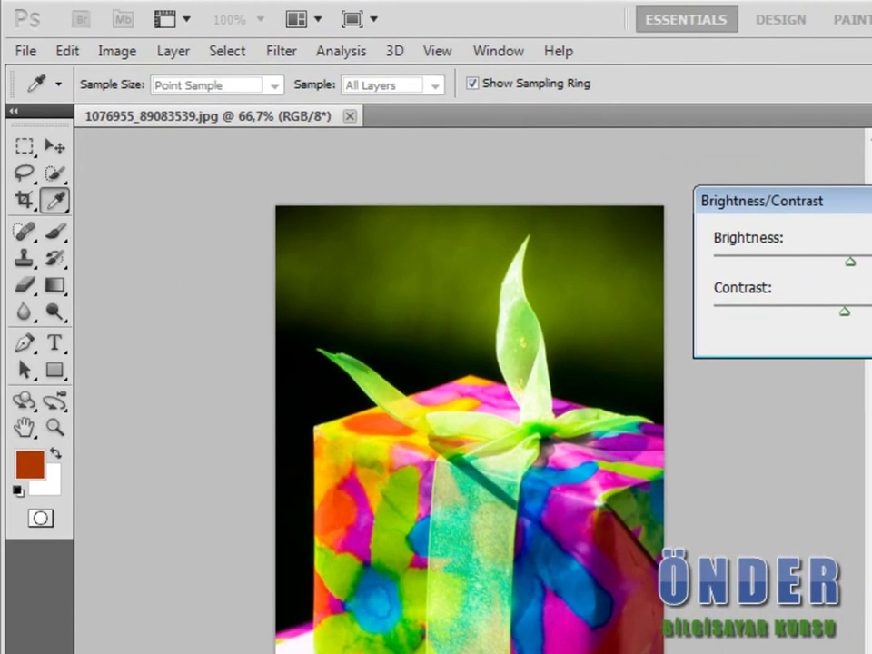
Step: Open Levels, move its dialog aside, and view the Red and Green channel histograms
left_click(117, 51)
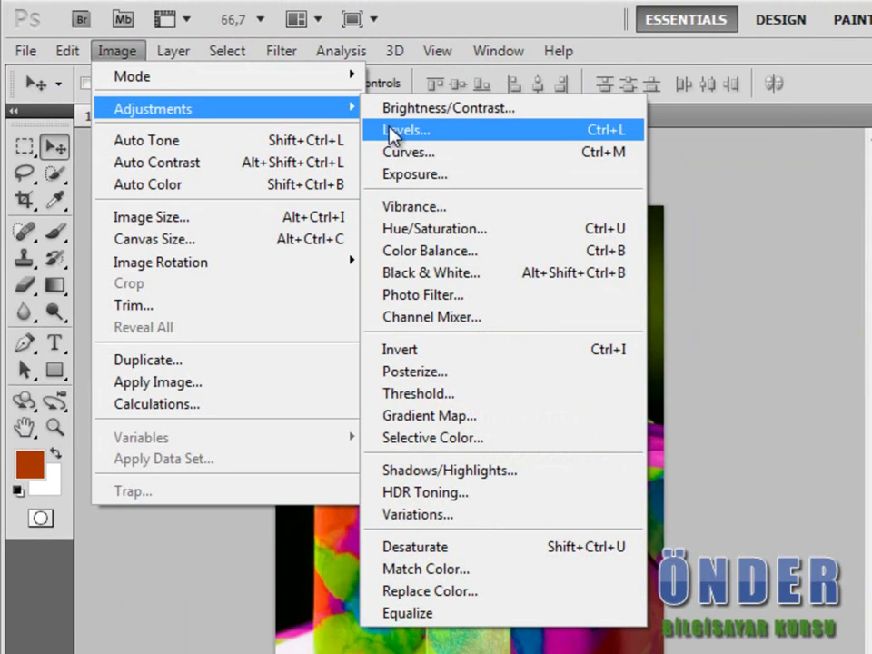
left_click(392, 133)
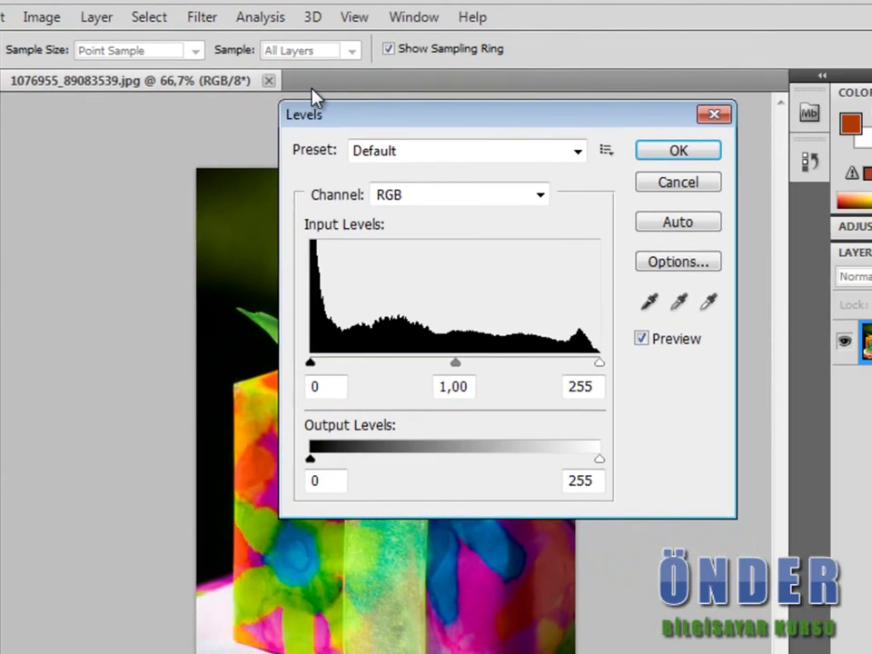
left_click_drag(171, 44, 471, 55)
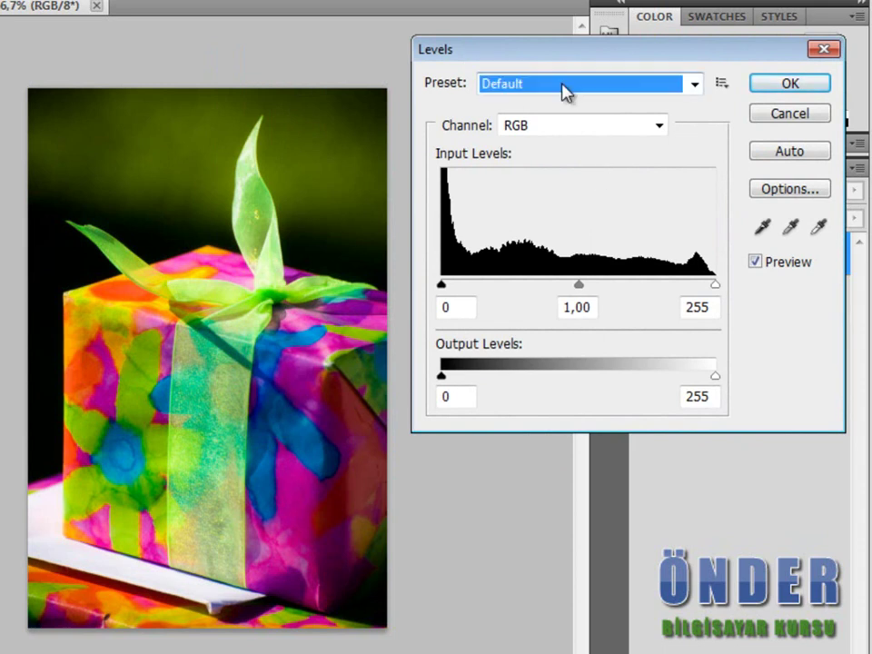
left_click(564, 128)
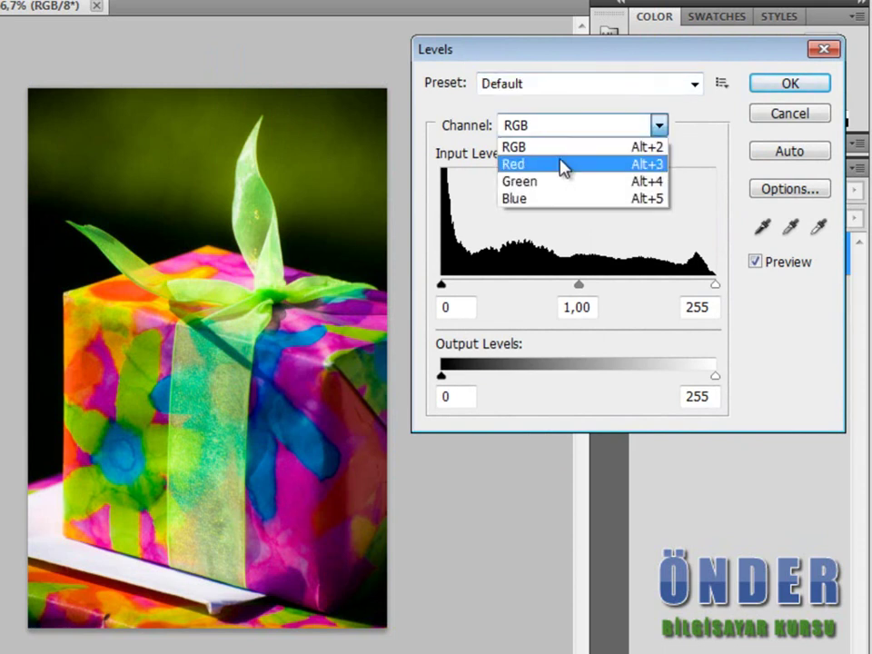
left_click(564, 166)
left_click(562, 132)
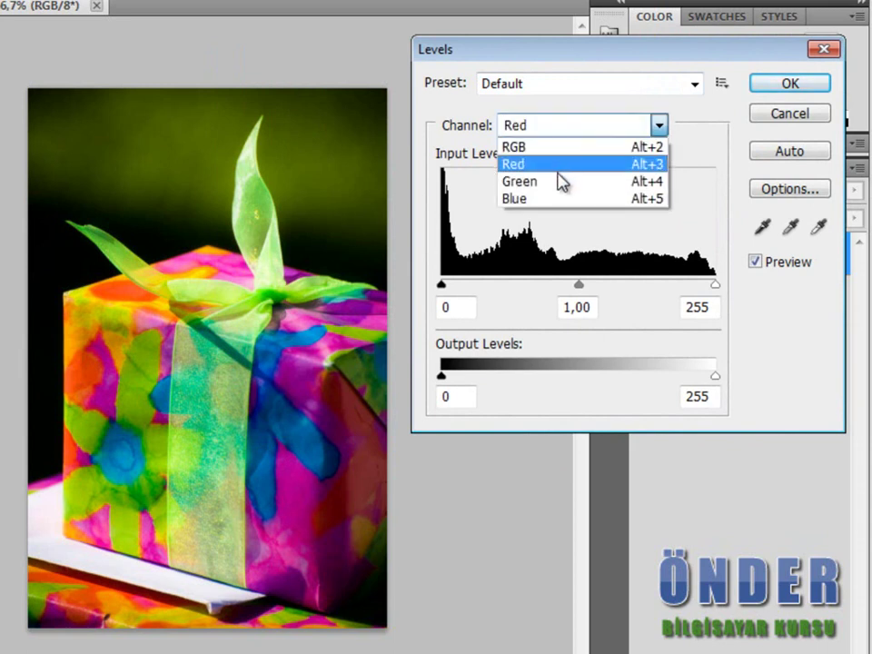
left_click(562, 182)
Step: Cycle the Levels channel from RGB through Red and Green, ending on Blue
left_click(552, 133)
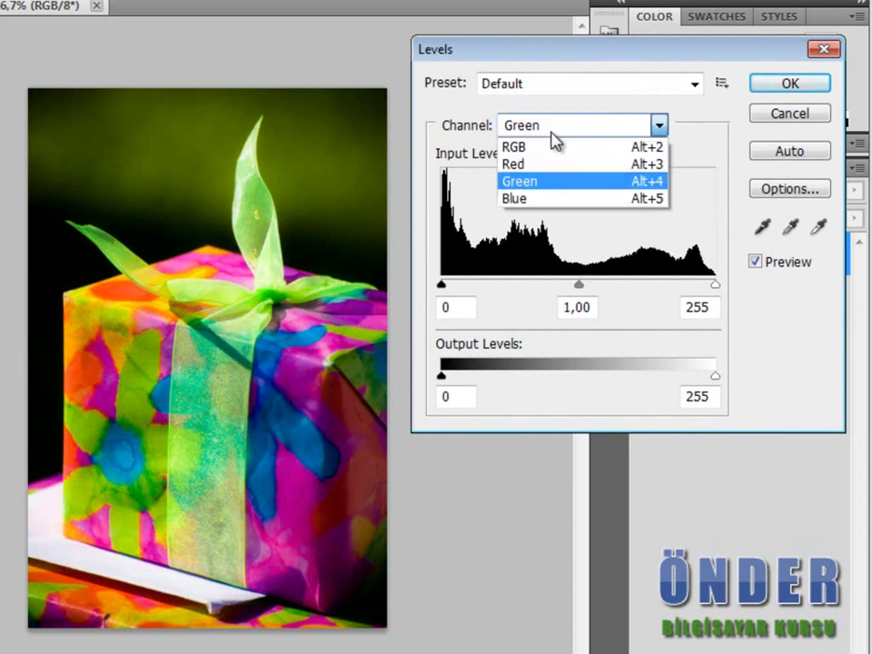
left_click(554, 132)
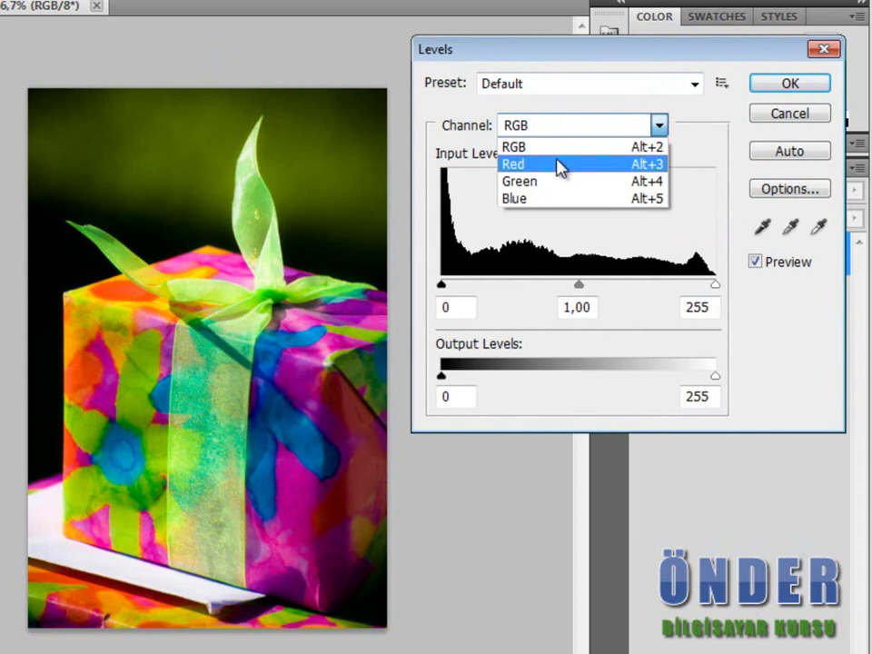
left_click(561, 167)
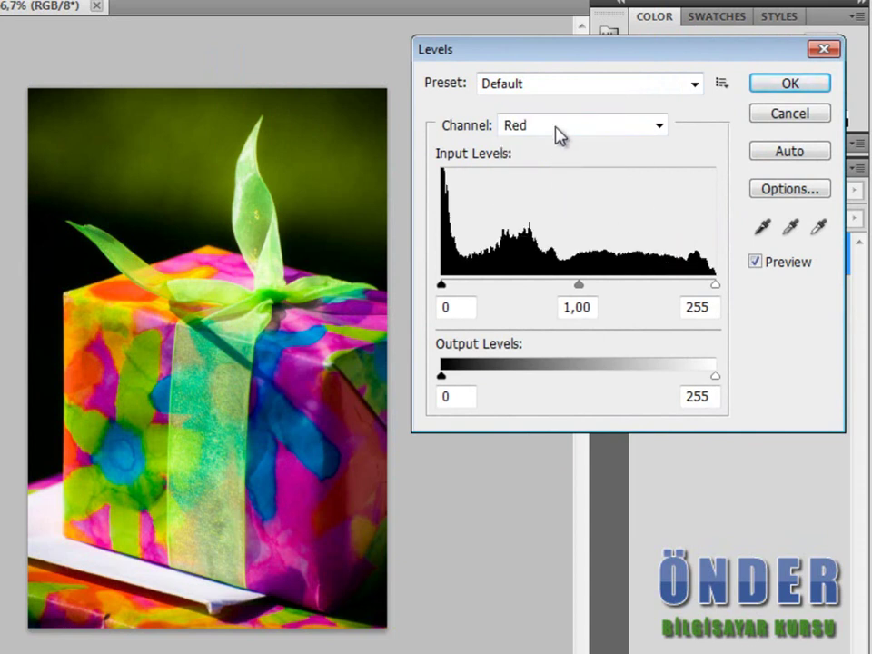
left_click(559, 132)
left_click(572, 184)
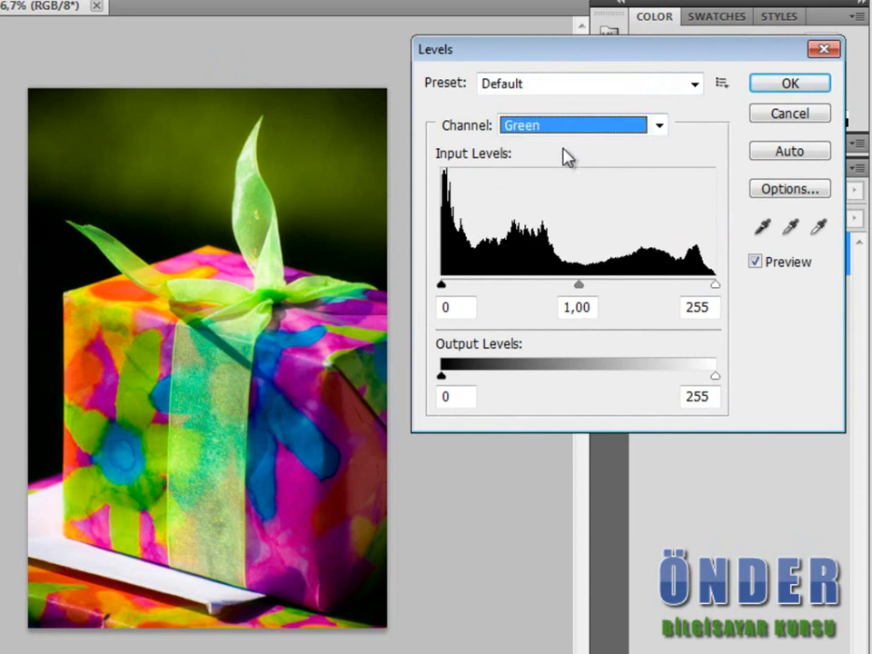
left_click(561, 131)
left_click(569, 208)
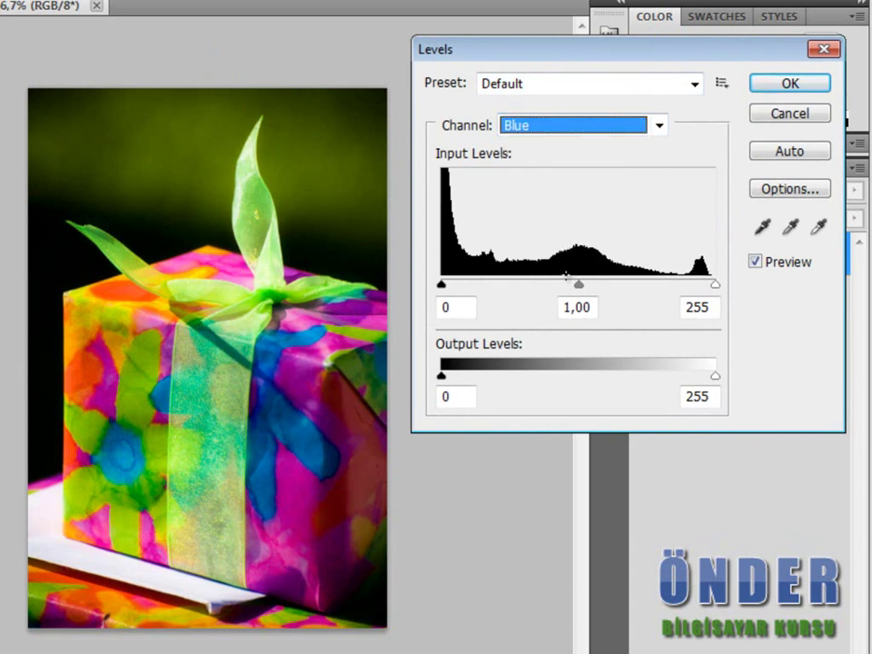
Step: Experiment with the Blue channel's black, midtone and white input levels
mouse_move(578, 285)
left_mouse_down()
mouse_move(653, 288)
mouse_move(501, 291)
mouse_move(656, 287)
mouse_move(572, 287)
left_mouse_up()
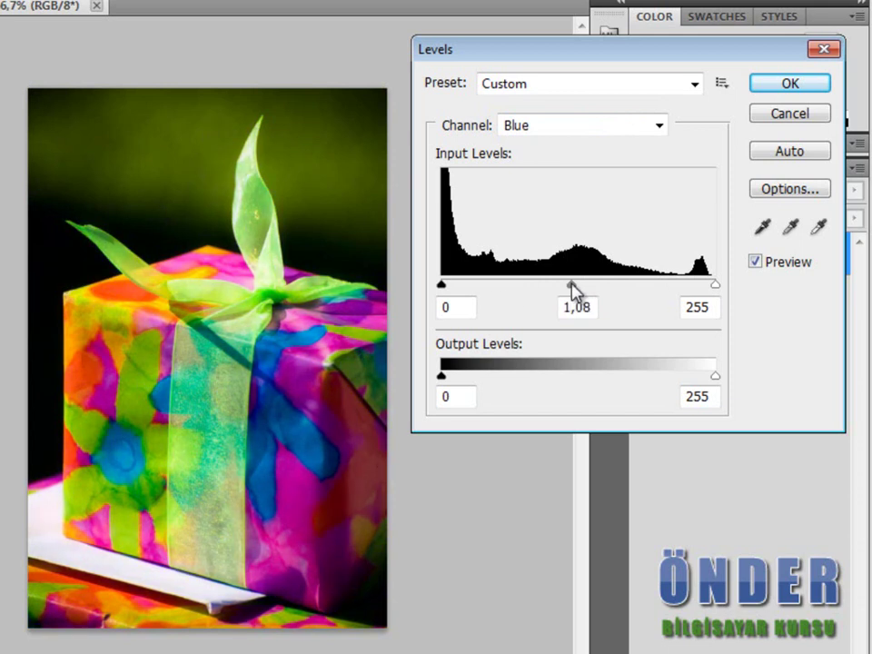
mouse_move(442, 285)
left_mouse_down()
mouse_move(526, 282)
mouse_move(428, 287)
left_mouse_up()
mouse_move(716, 286)
left_mouse_down()
mouse_move(491, 288)
mouse_move(733, 284)
left_mouse_up()
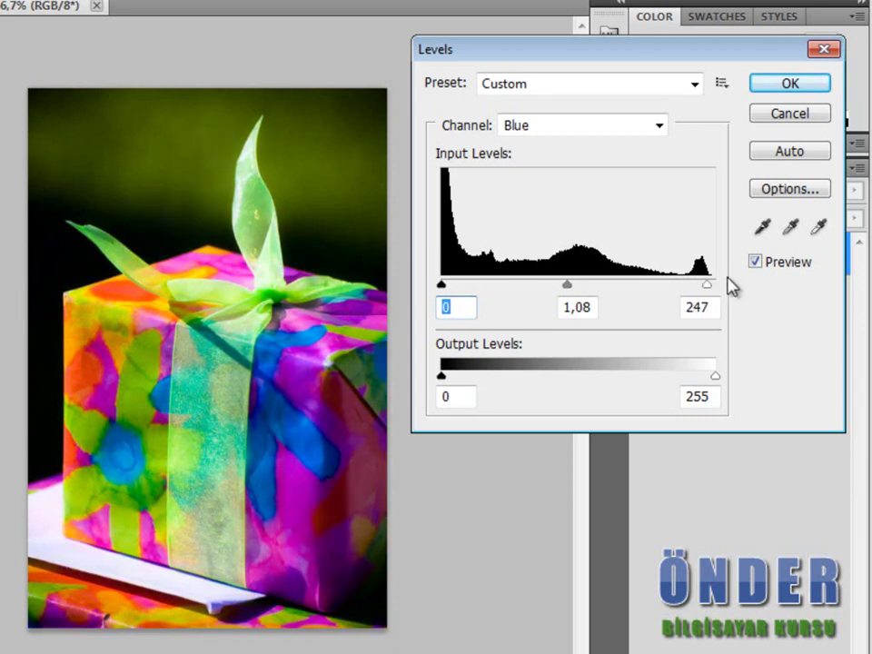
mouse_move(571, 286)
left_mouse_down()
mouse_move(522, 309)
mouse_move(595, 300)
left_mouse_up()
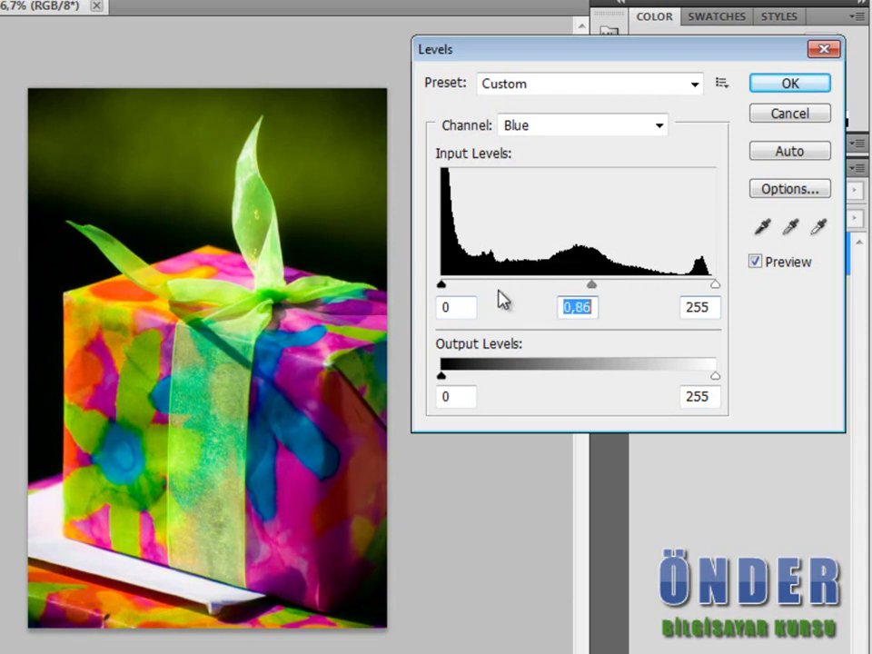
mouse_move(443, 286)
left_mouse_down()
mouse_move(557, 318)
mouse_move(461, 312)
mouse_move(554, 320)
mouse_move(487, 287)
mouse_move(425, 292)
left_mouse_up()
Step: Try overall RGB levels up to a 1,30 midtone, then cancel Levels
left_click(577, 132)
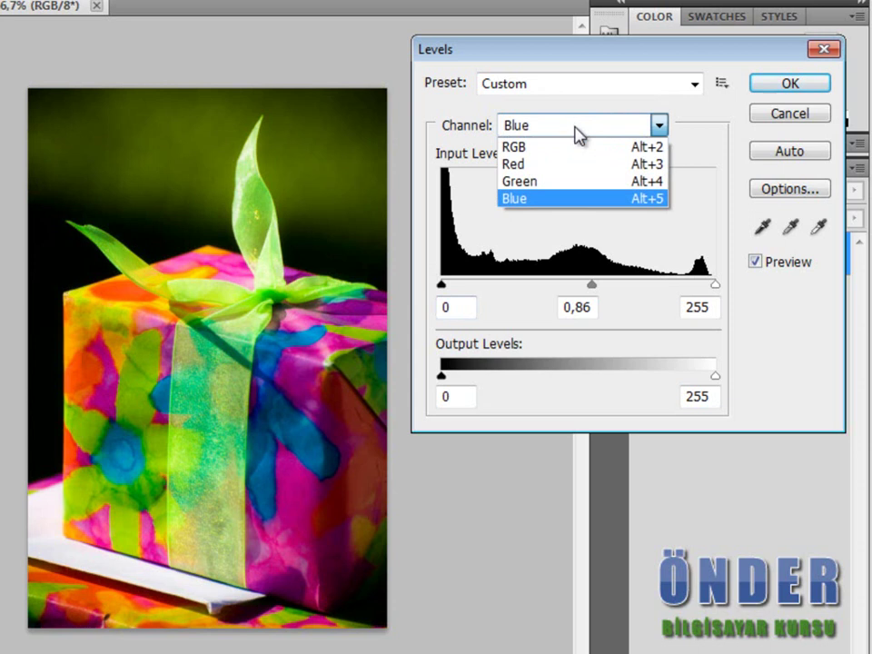
left_click(579, 146)
mouse_move(580, 286)
left_mouse_down()
mouse_move(668, 289)
mouse_move(528, 289)
mouse_move(495, 302)
mouse_move(556, 298)
left_mouse_up()
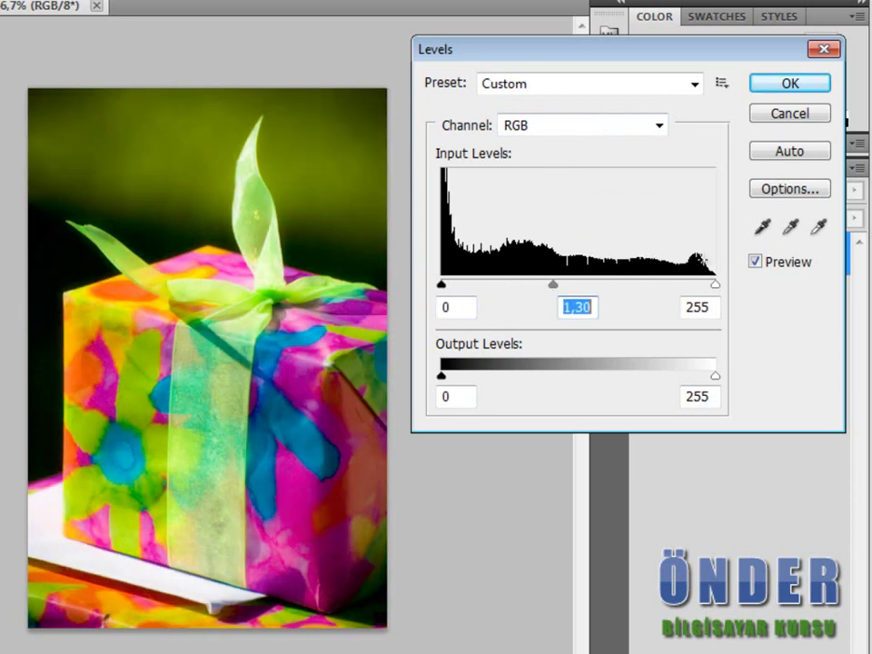
mouse_move(716, 289)
left_mouse_down()
mouse_move(614, 289)
mouse_move(718, 287)
left_mouse_up()
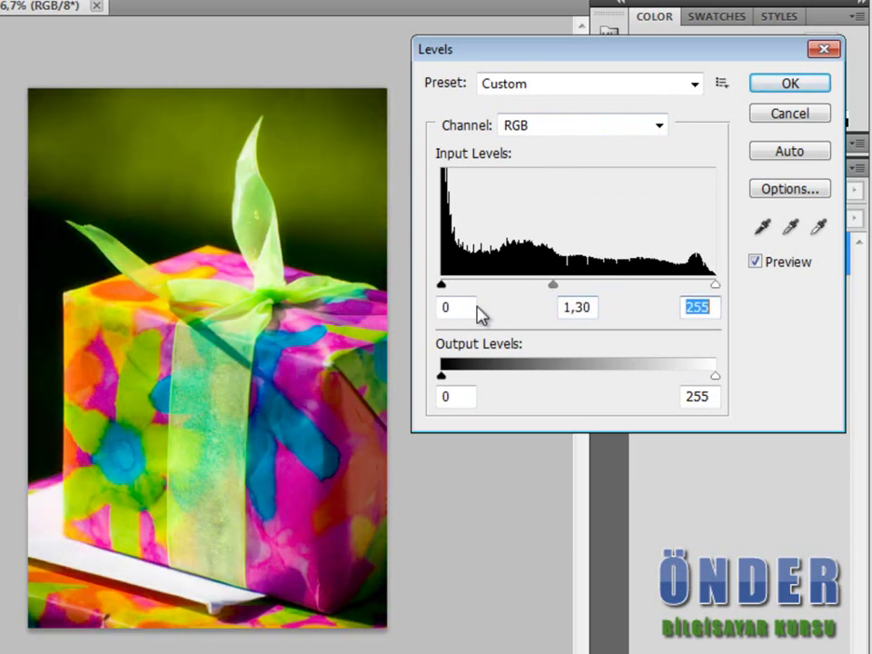
mouse_move(443, 287)
left_mouse_down()
mouse_move(499, 287)
mouse_move(424, 276)
left_mouse_up()
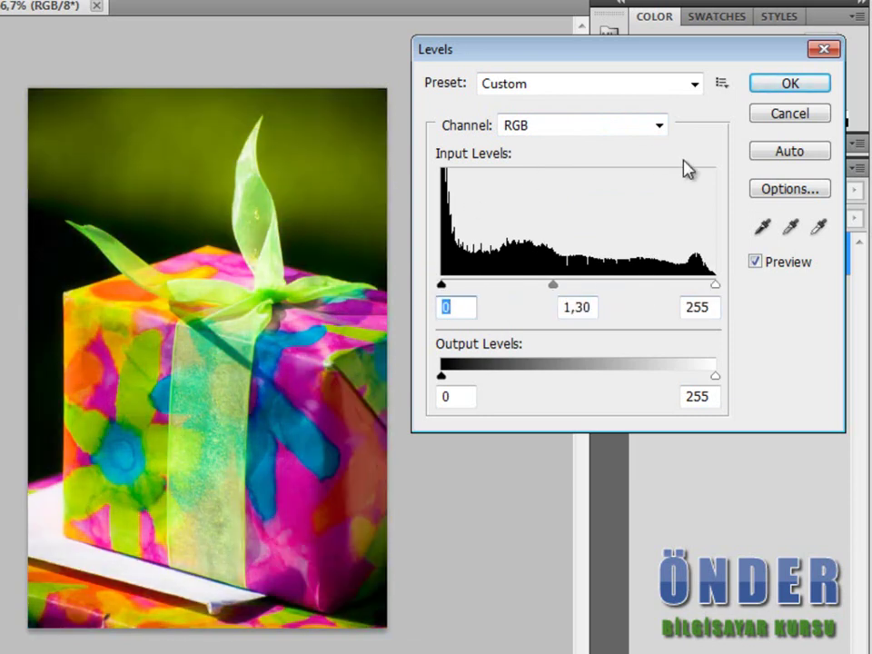
left_click(765, 115)
left_click(108, 46)
mouse_move(73, 15)
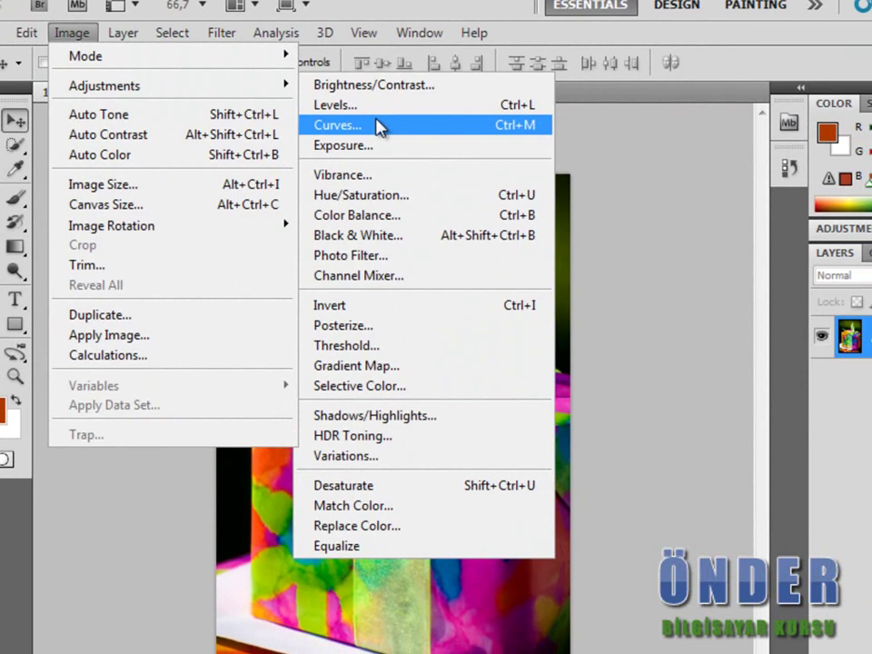
Step: Open Curves, move it aside, and set an RGB curve point at input 176, output 169
left_click(420, 142)
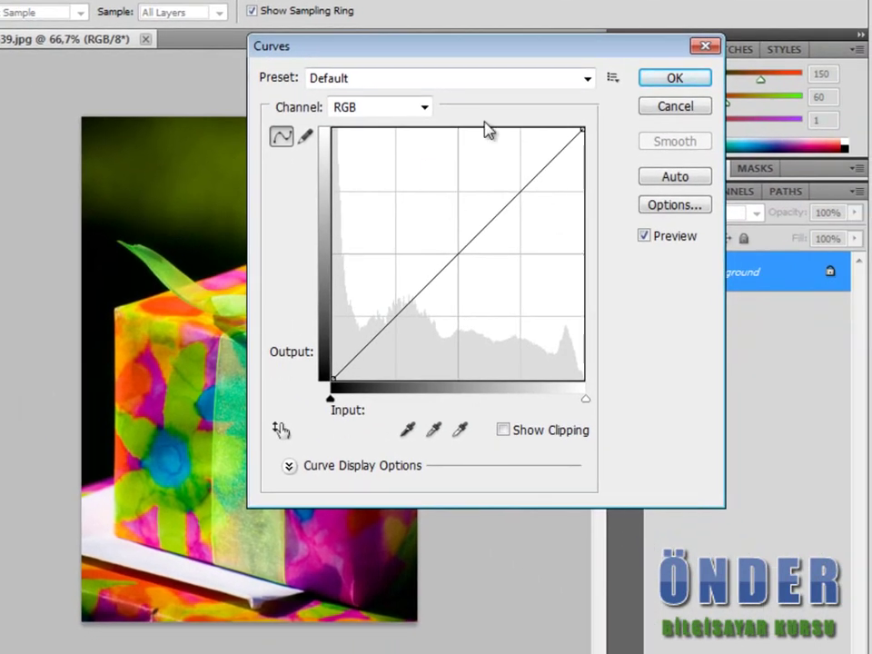
mouse_move(478, 62)
left_mouse_down()
mouse_move(637, 89)
mouse_move(632, 58)
left_mouse_up()
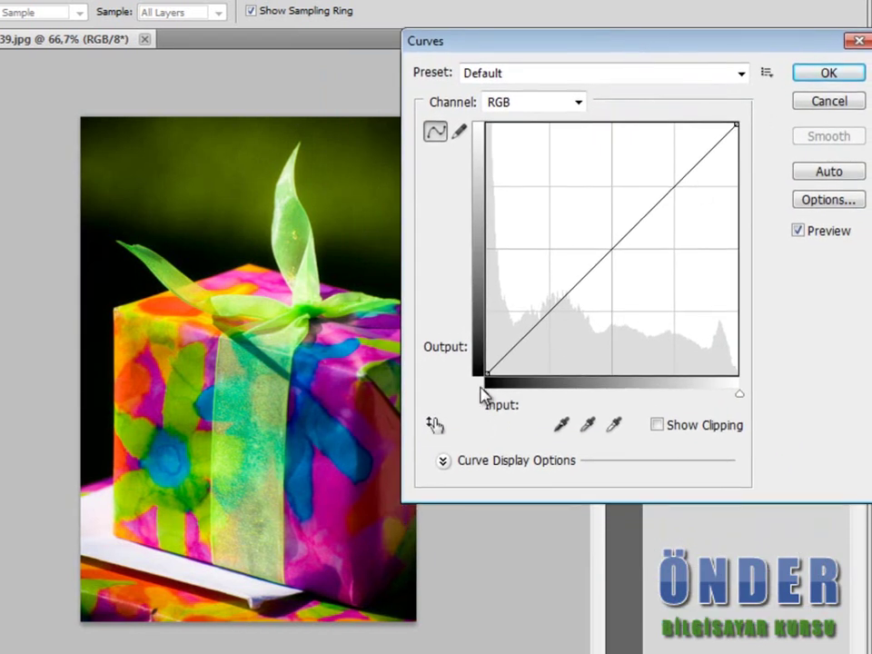
mouse_move(630, 234)
left_mouse_down()
mouse_move(561, 212)
mouse_move(673, 289)
mouse_move(670, 218)
mouse_move(660, 210)
left_mouse_up()
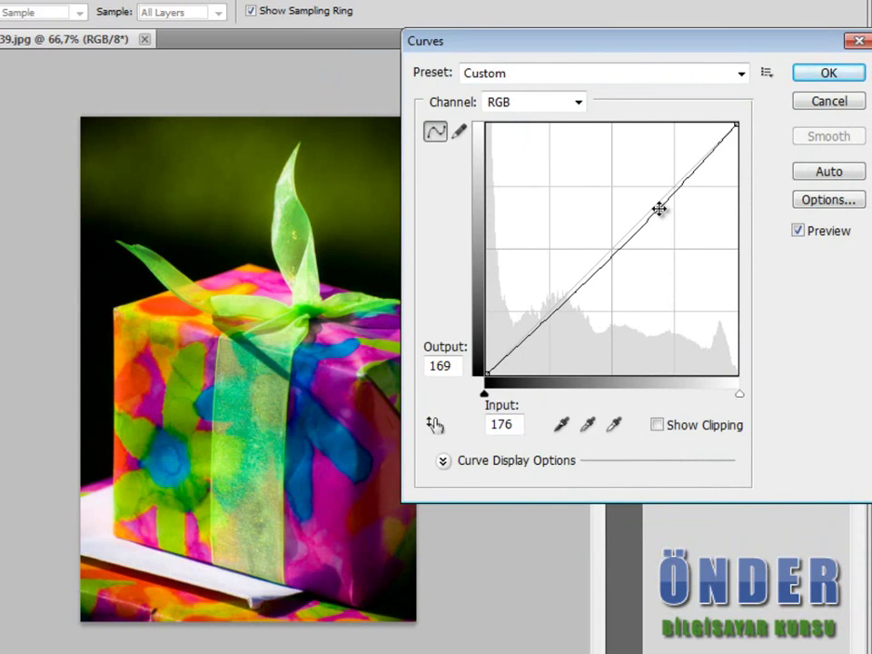
left_click(578, 104)
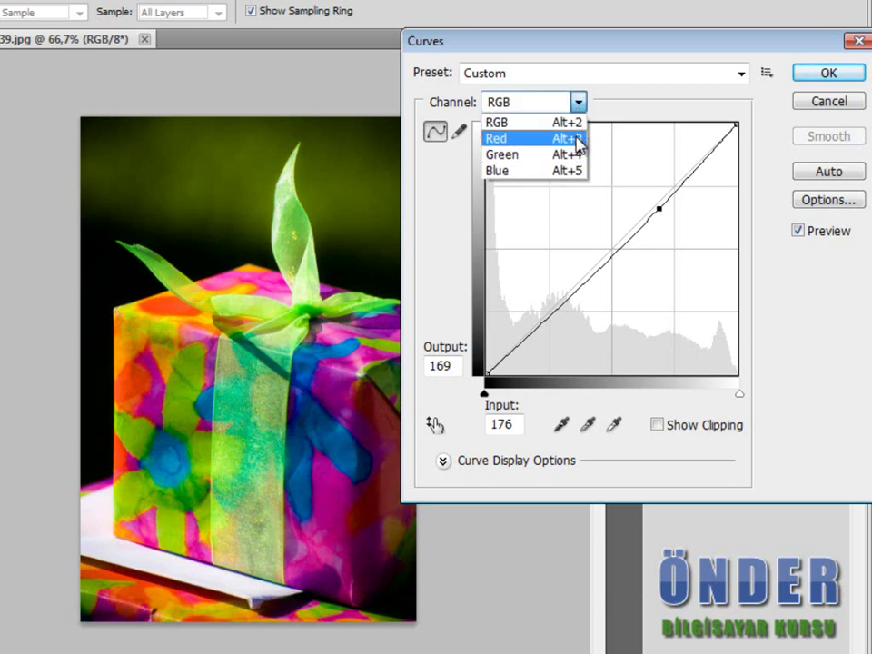
Step: Bend the Red, Green and Blue channel curves to recolour the photo
left_click(579, 141)
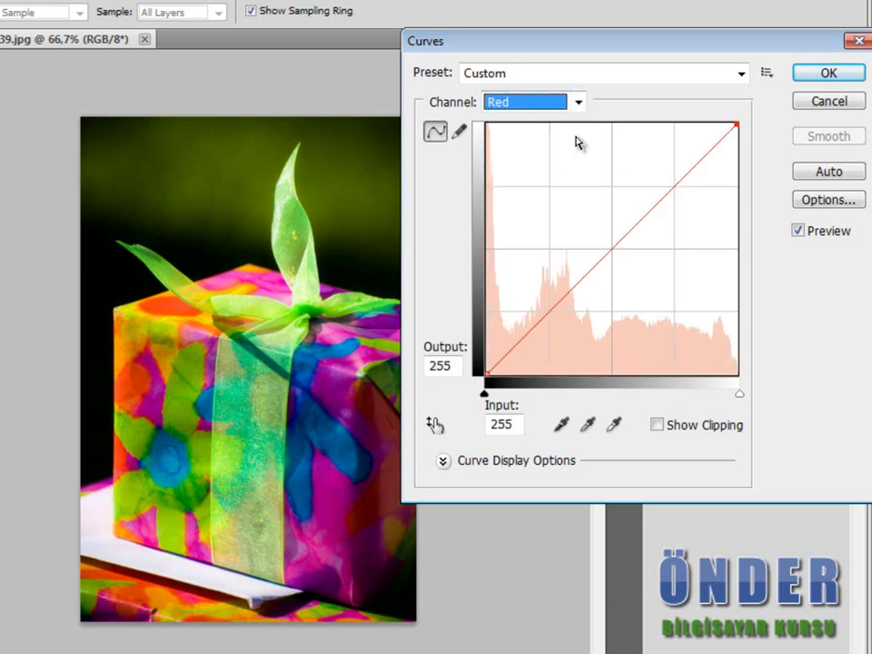
left_click(578, 104)
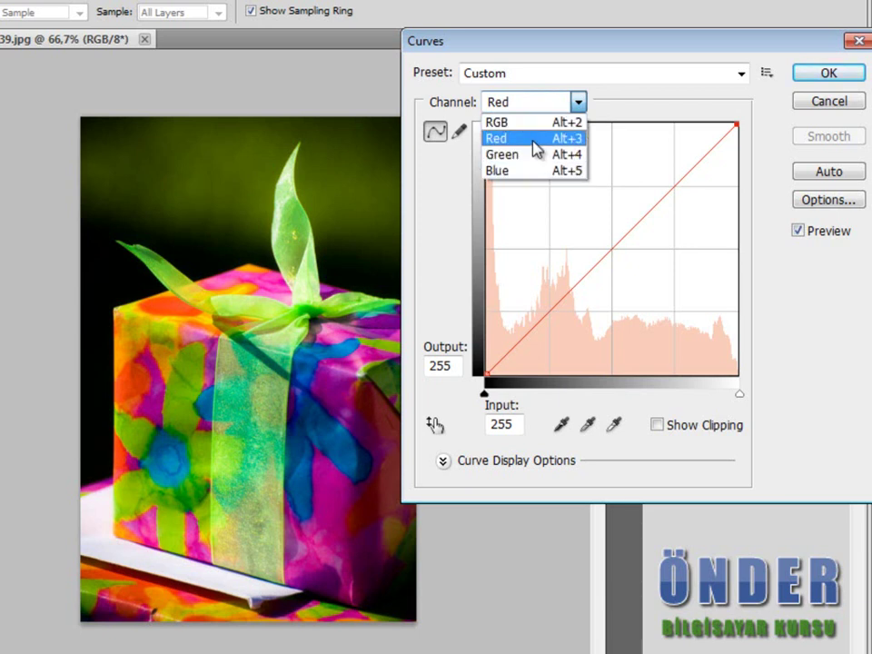
left_click(535, 141)
mouse_move(617, 241)
left_mouse_down()
mouse_move(585, 201)
mouse_move(645, 278)
left_mouse_up()
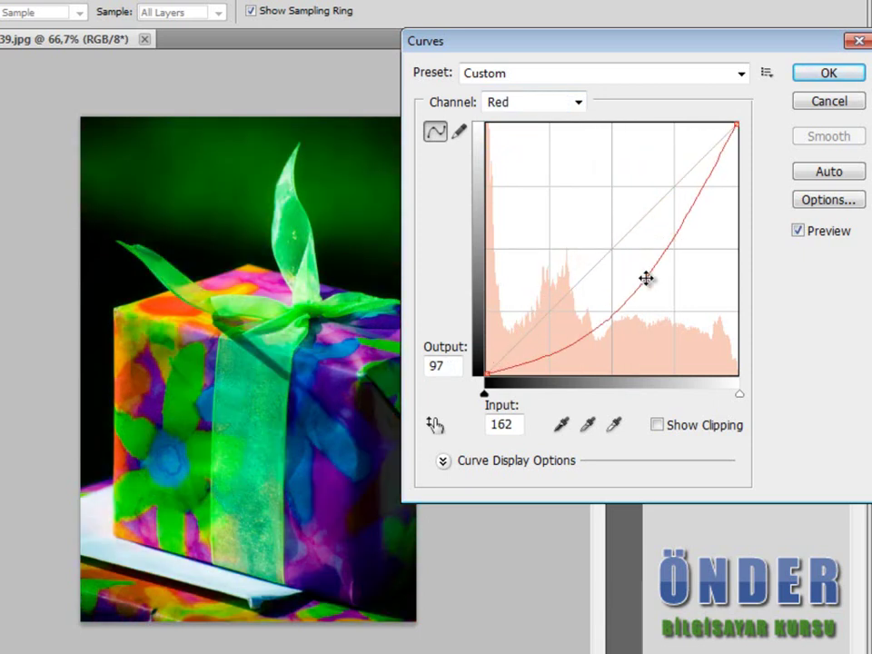
left_click(566, 105)
left_click(536, 147)
mouse_move(648, 214)
left_mouse_down()
mouse_move(637, 208)
mouse_move(679, 265)
left_mouse_up()
left_click(563, 104)
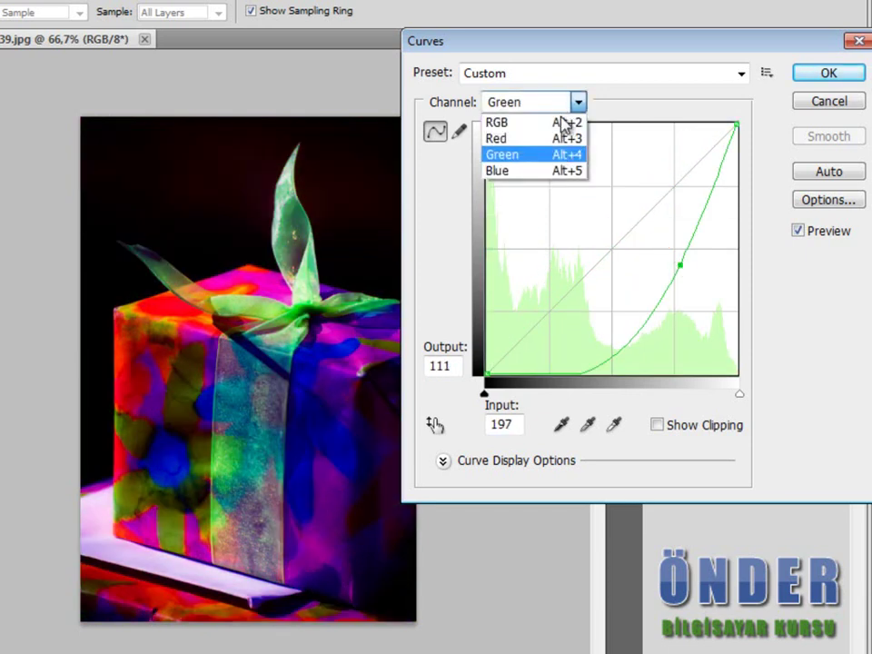
left_click(545, 171)
mouse_move(643, 220)
left_mouse_down()
mouse_move(649, 216)
mouse_move(606, 183)
left_mouse_up()
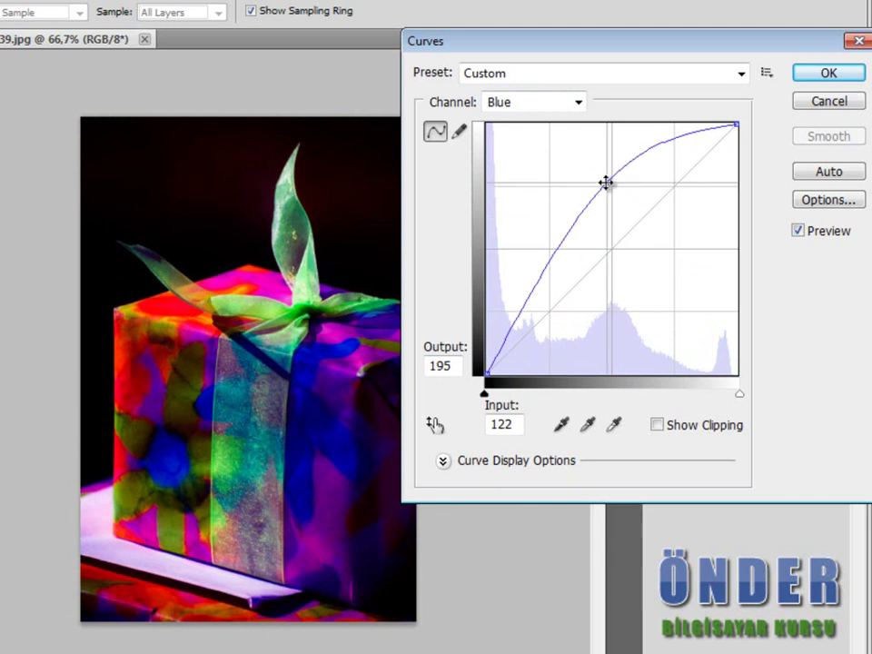
Step: Return to the RGB curve and try the Color Negative and Lighter presets
left_click(540, 105)
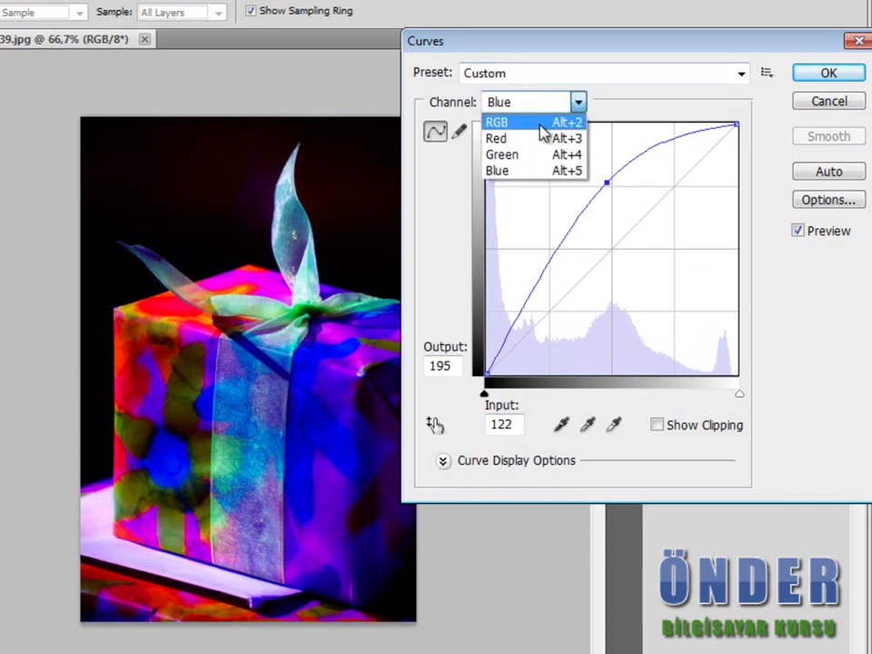
left_click(542, 124)
left_click(509, 74)
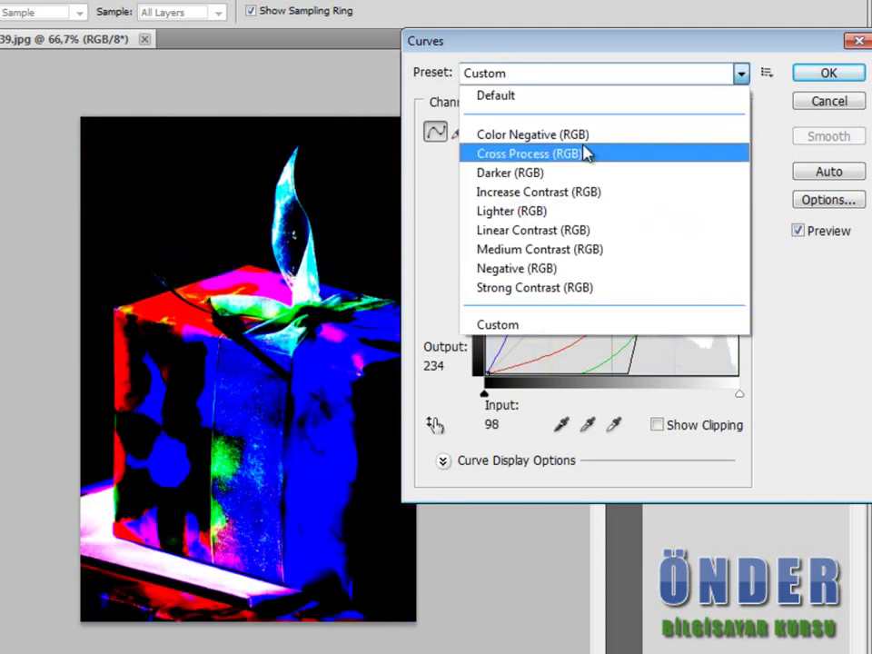
left_click(582, 136)
left_click(569, 77)
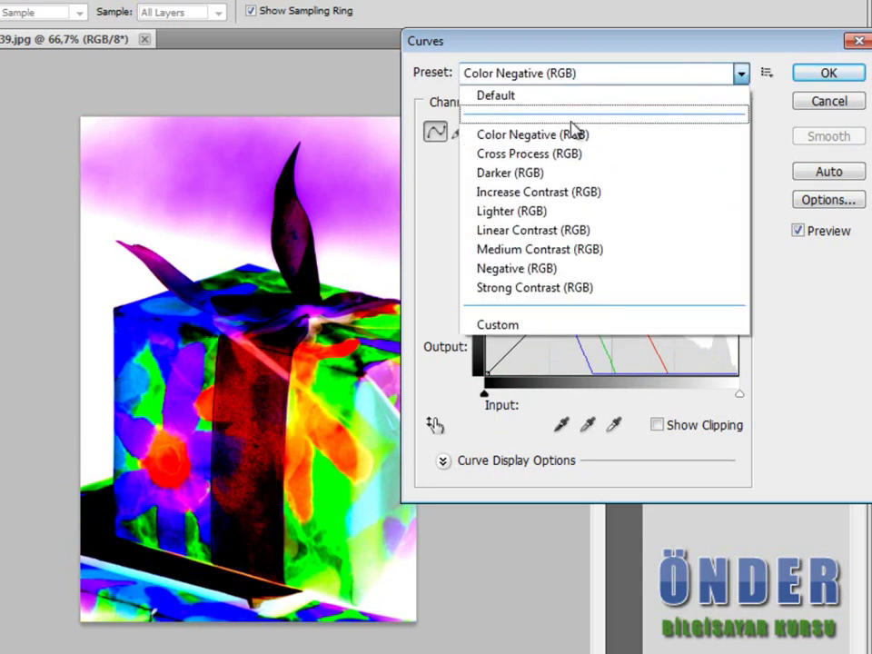
left_click(578, 216)
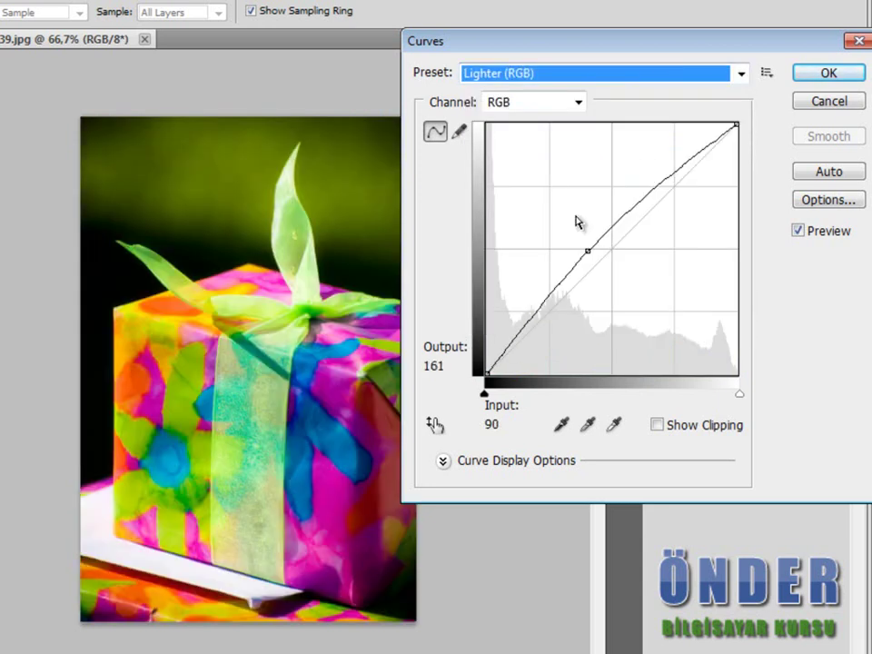
Step: Try the Darker and Strong Contrast presets, settling on Medium Contrast (RGB)
left_click(578, 73)
left_click(580, 176)
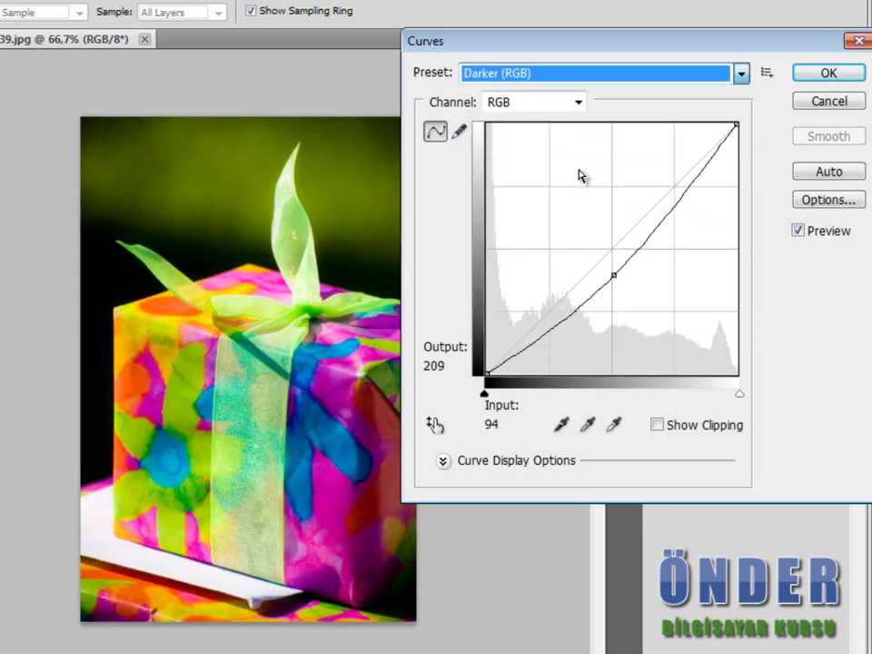
left_click(582, 76)
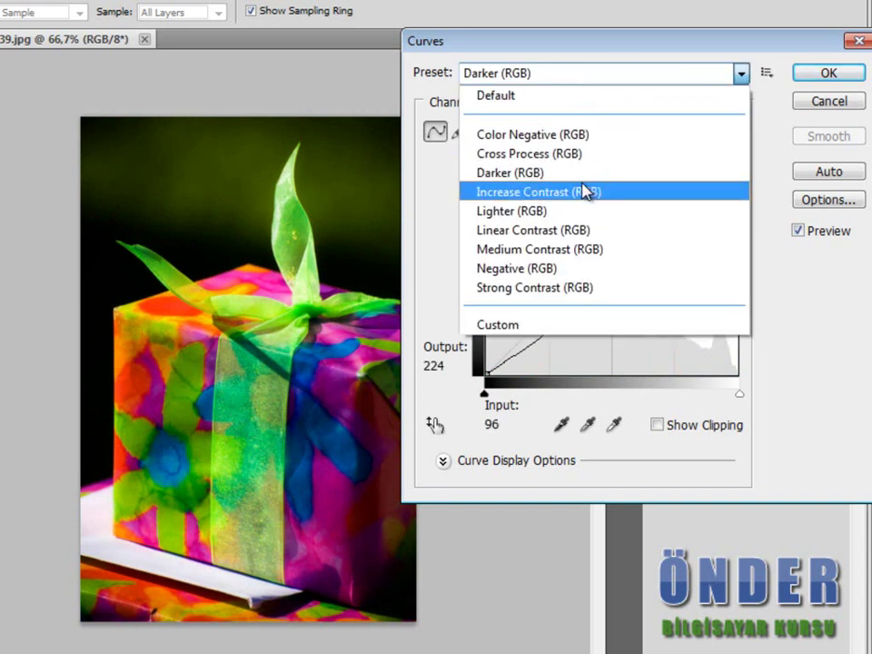
left_click(586, 289)
left_click(536, 73)
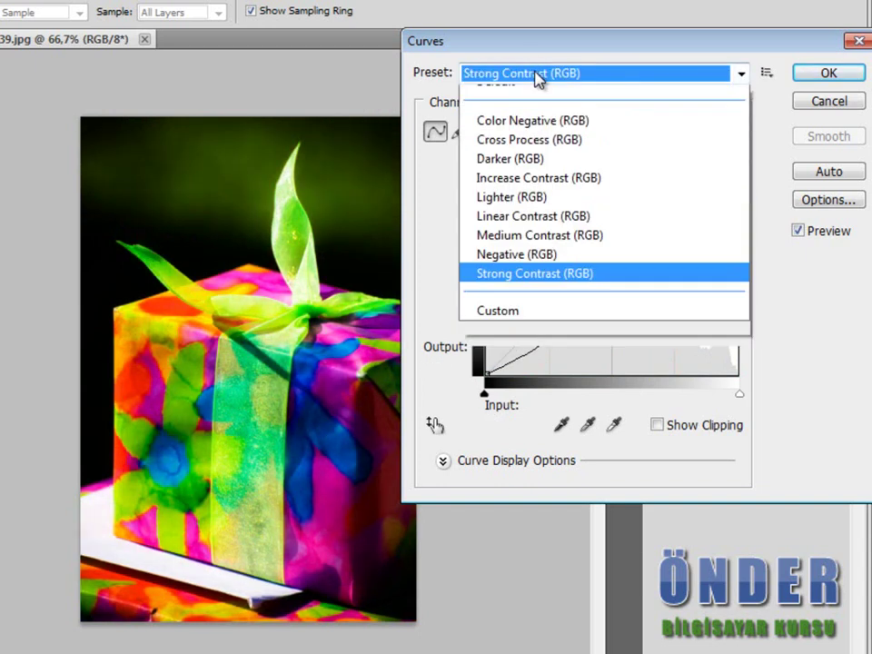
left_click(575, 253)
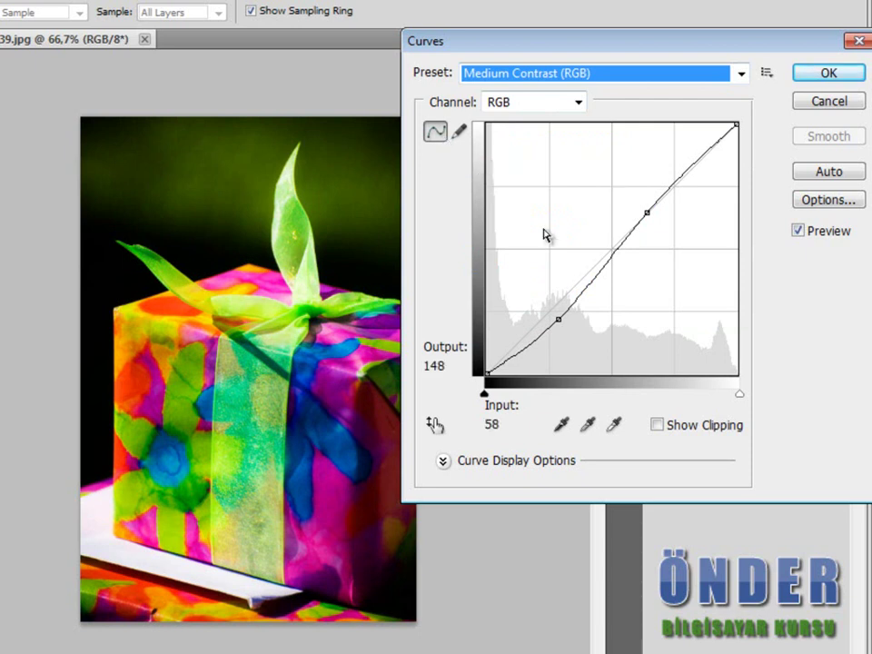
left_click(460, 137)
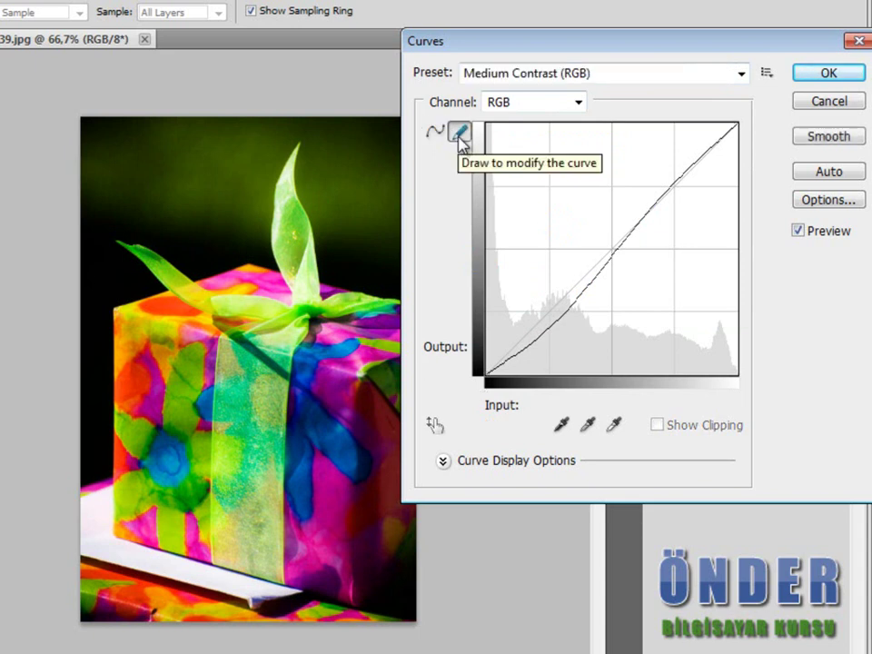
Step: Draw freehand curve strokes across highlights and midtones, then cancel Curves
left_click_drag(718, 134, 672, 151)
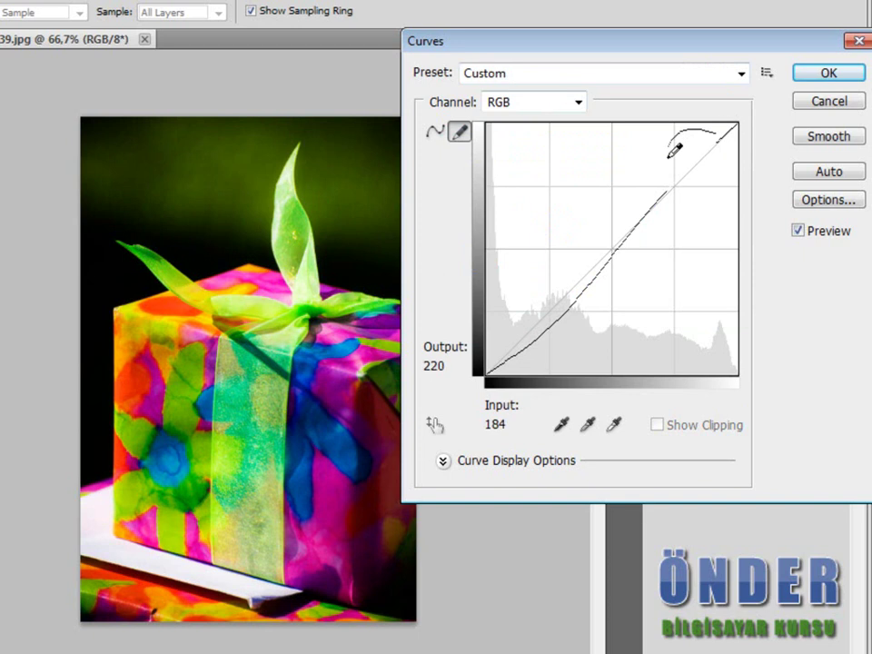
left_click_drag(694, 234, 615, 207)
left_click_drag(619, 272, 596, 298)
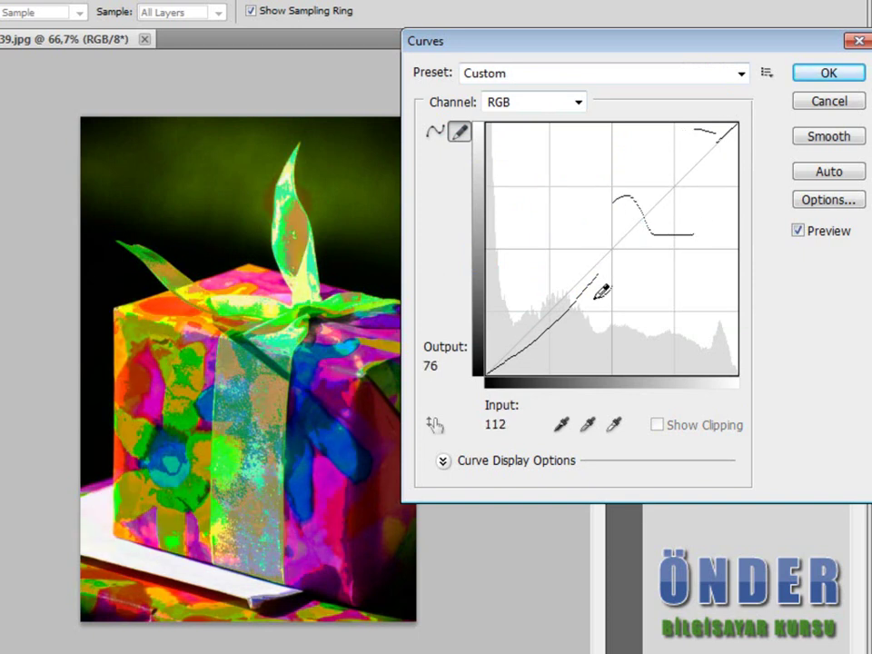
left_click_drag(516, 302, 572, 202)
mouse_move(586, 335)
left_mouse_down()
mouse_move(682, 281)
mouse_move(617, 147)
mouse_move(647, 291)
left_mouse_up()
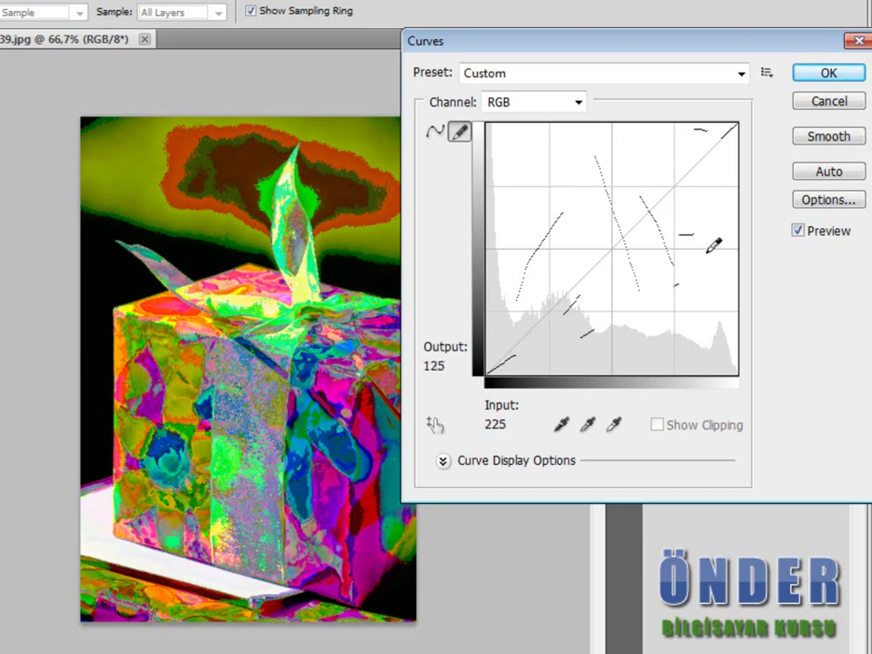
left_click_drag(709, 251, 558, 345)
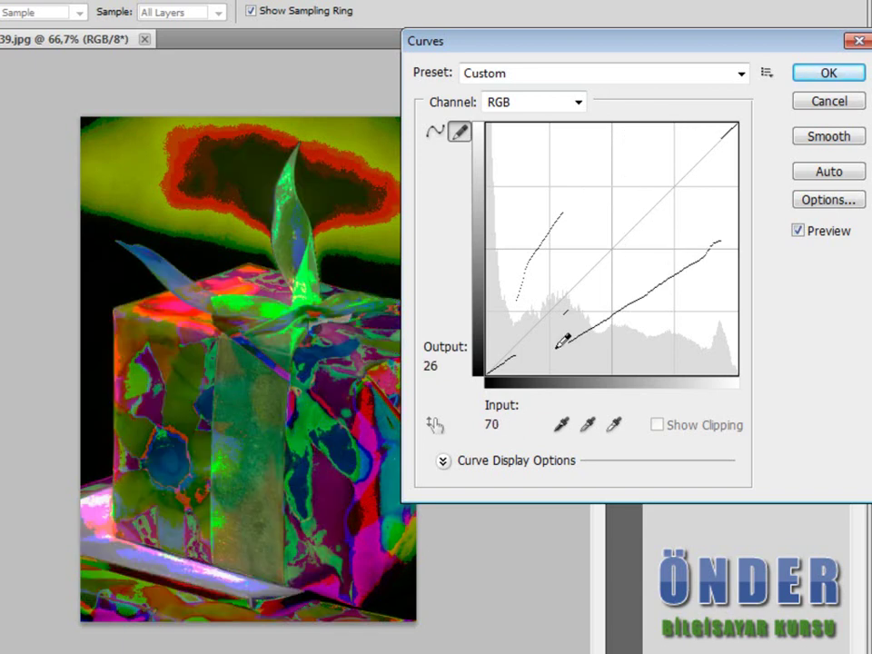
left_click(830, 101)
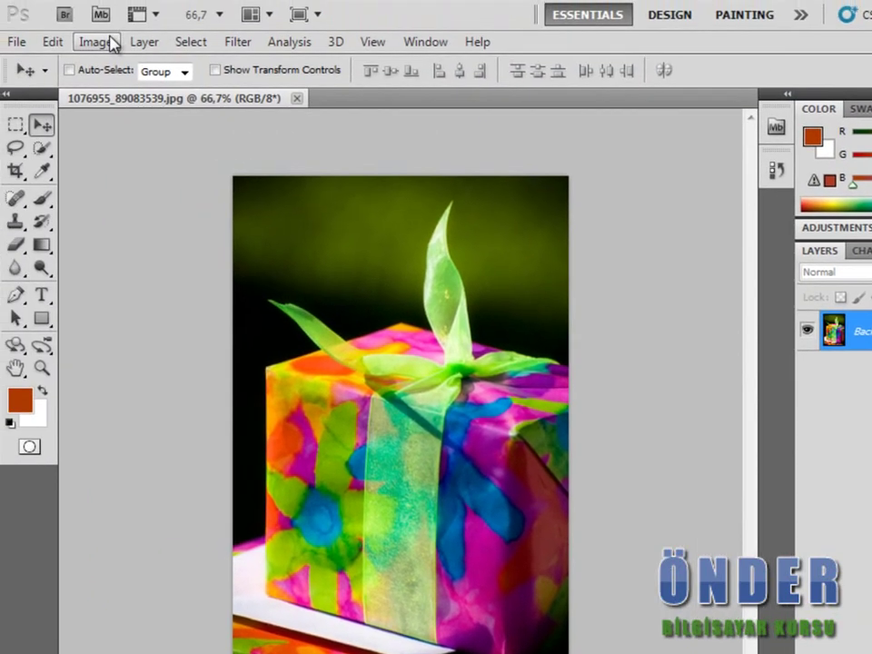
Step: Open Exposure and try Exposure -0,46, Offset +0,0143, Gamma 2,48, then check its presets
left_click(101, 44)
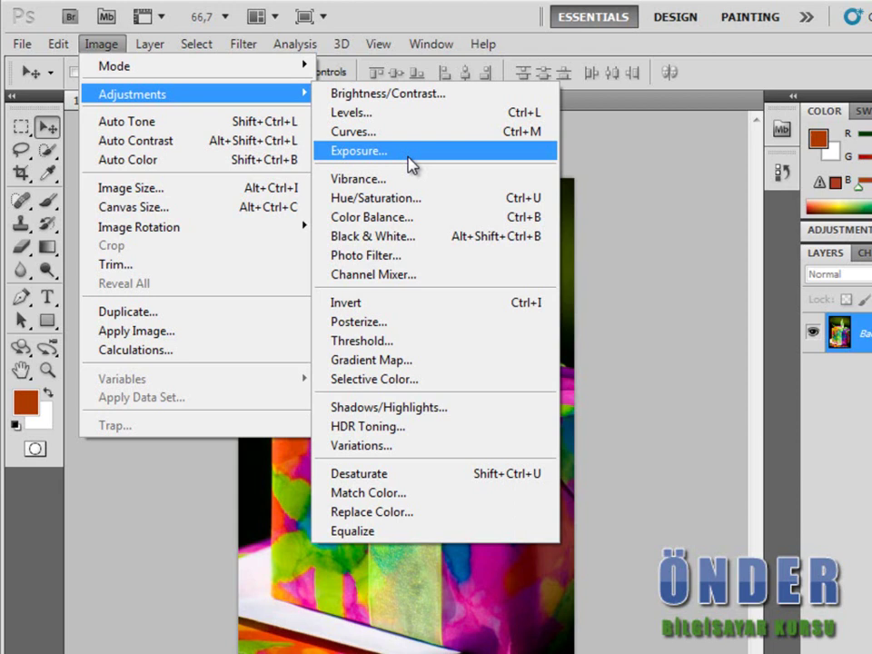
left_click(411, 164)
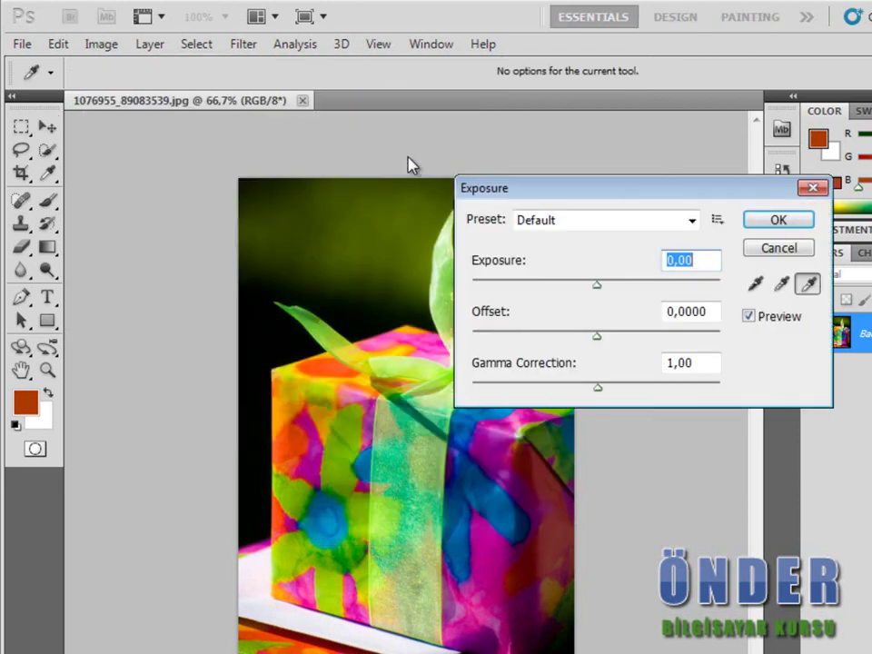
mouse_move(501, 188)
left_mouse_down()
mouse_move(634, 209)
mouse_move(635, 238)
mouse_move(658, 222)
left_mouse_up()
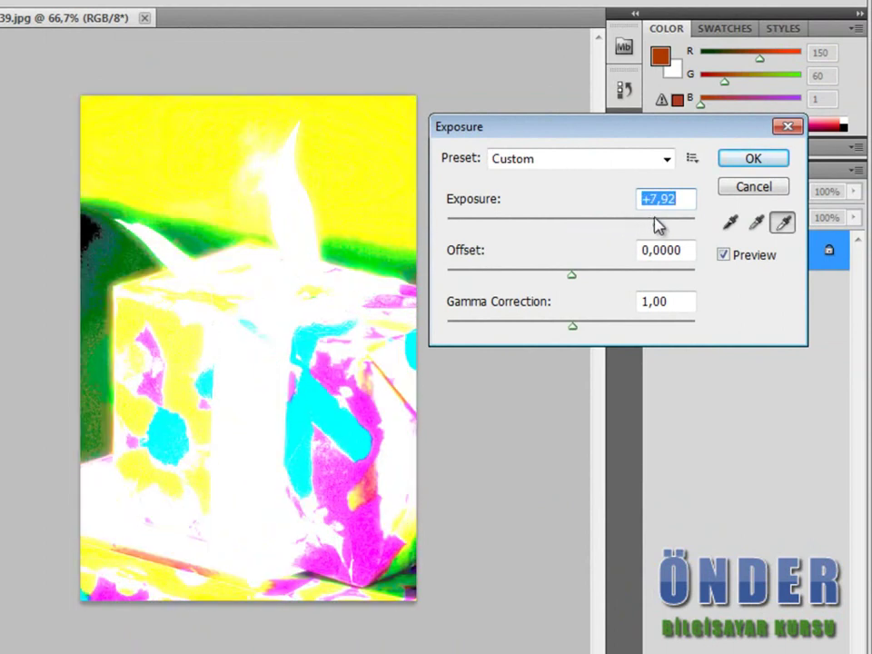
left_click_drag(660, 224, 491, 236)
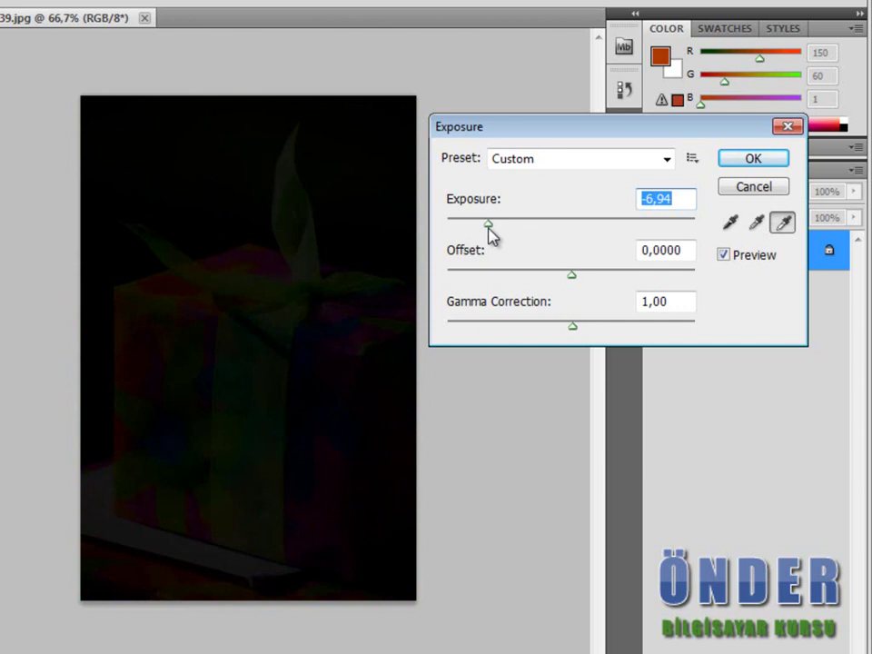
left_click_drag(489, 235, 564, 234)
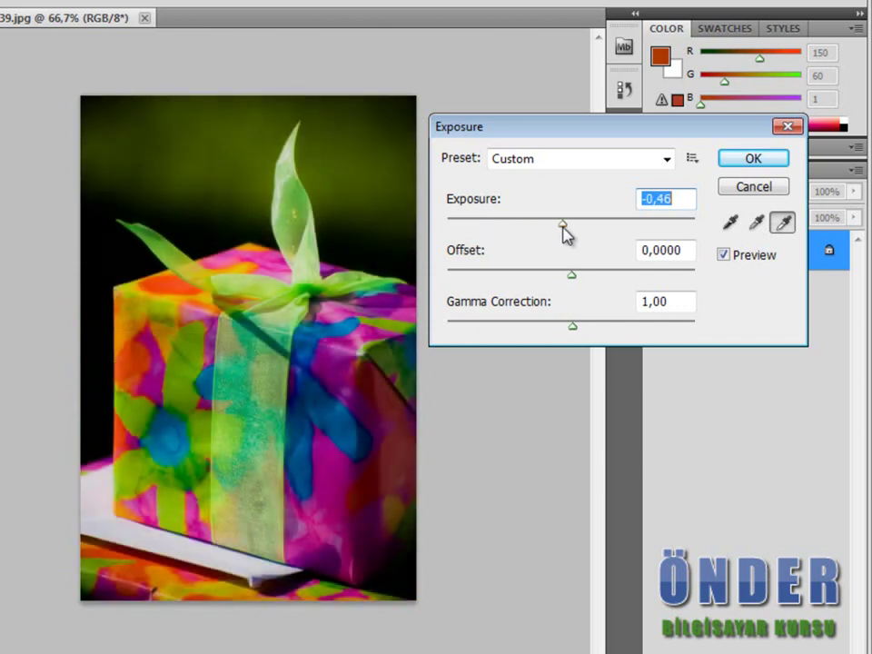
mouse_move(579, 282)
left_mouse_down()
mouse_move(662, 282)
mouse_move(510, 284)
mouse_move(492, 276)
mouse_move(578, 284)
left_mouse_up()
mouse_move(574, 328)
left_mouse_down()
mouse_move(673, 331)
mouse_move(495, 344)
left_mouse_up()
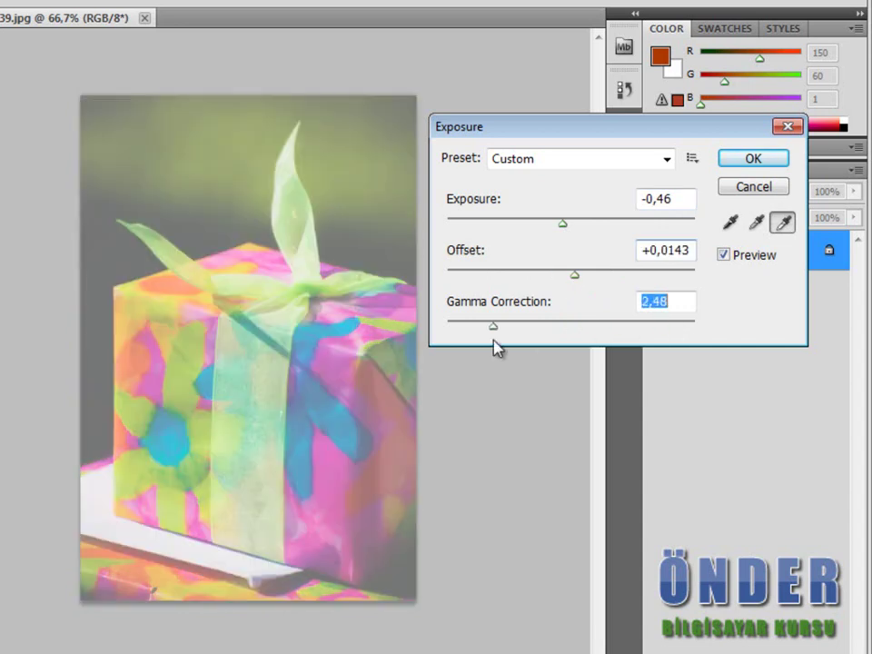
left_click(584, 160)
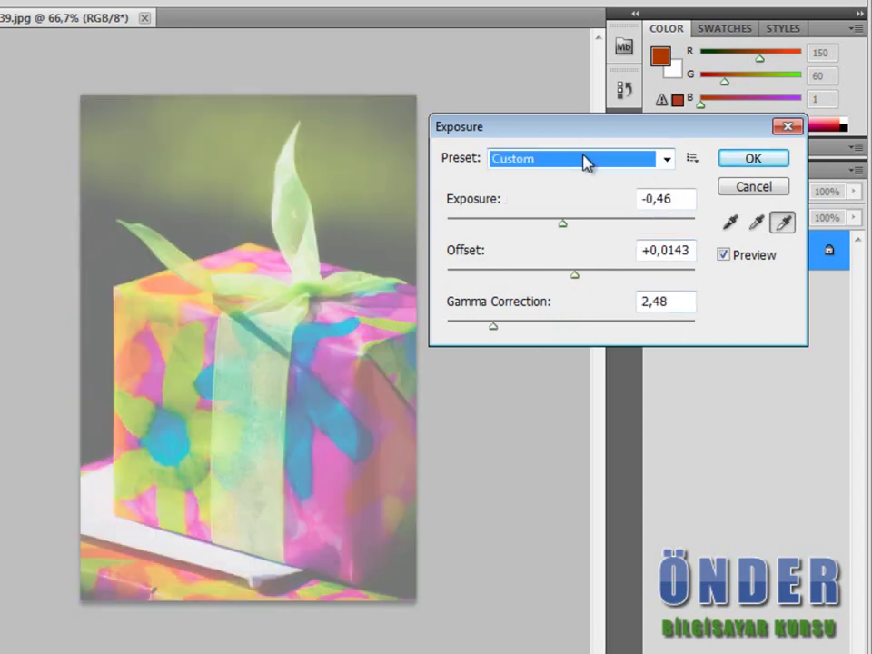
Step: Cancel Exposure, then try Vibrance -80 and Saturation +90 before cancelling Vibrance
left_click(751, 189)
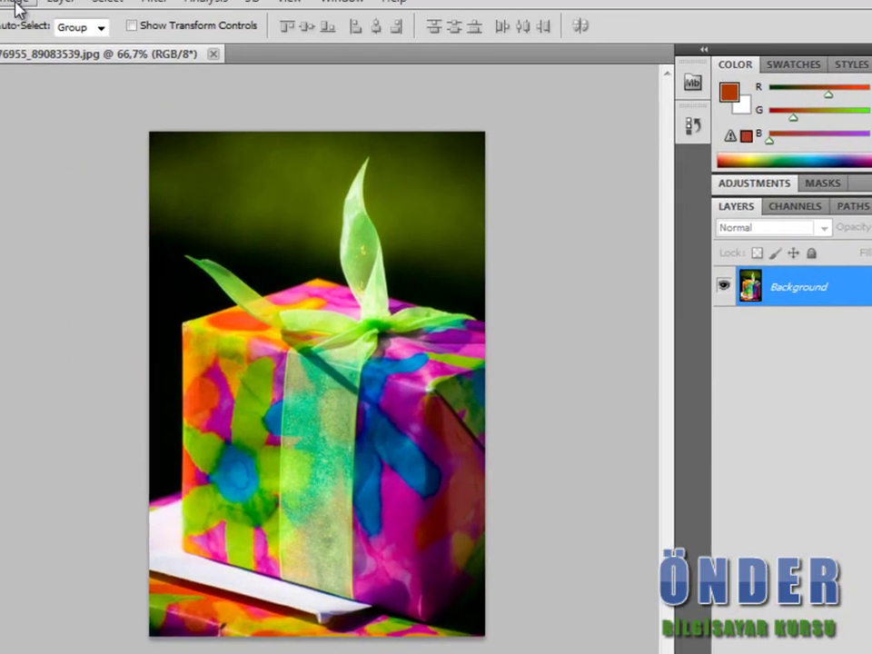
left_click(101, 44)
mouse_move(132, 95)
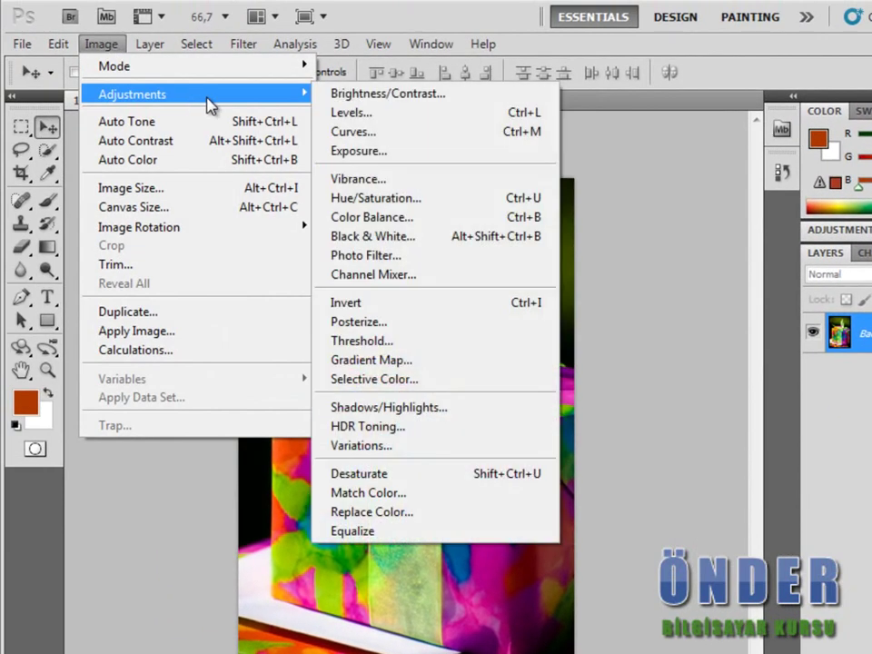
left_click(408, 185)
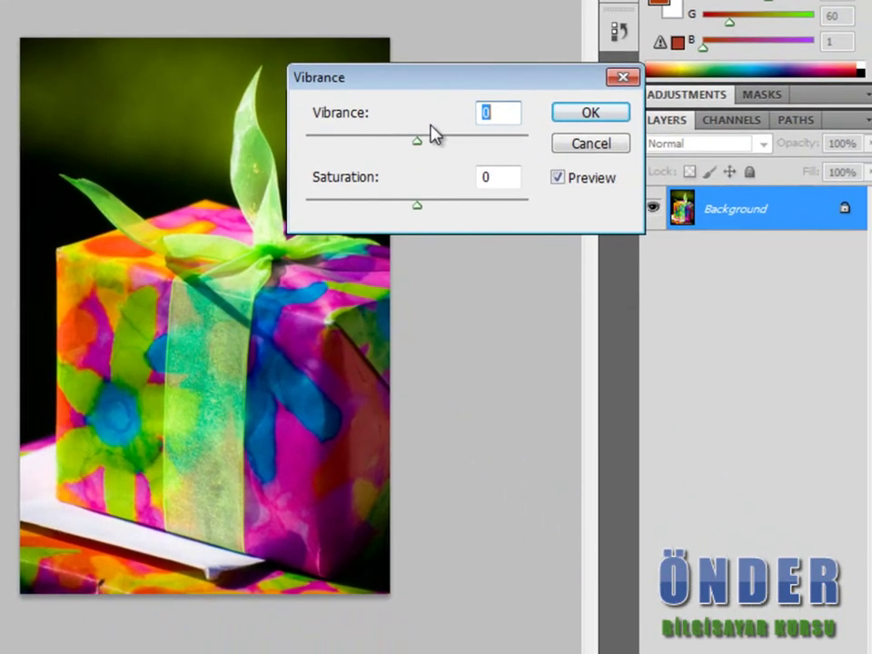
mouse_move(419, 143)
left_mouse_down()
mouse_move(526, 156)
mouse_move(325, 136)
mouse_move(306, 144)
mouse_move(414, 147)
left_mouse_up()
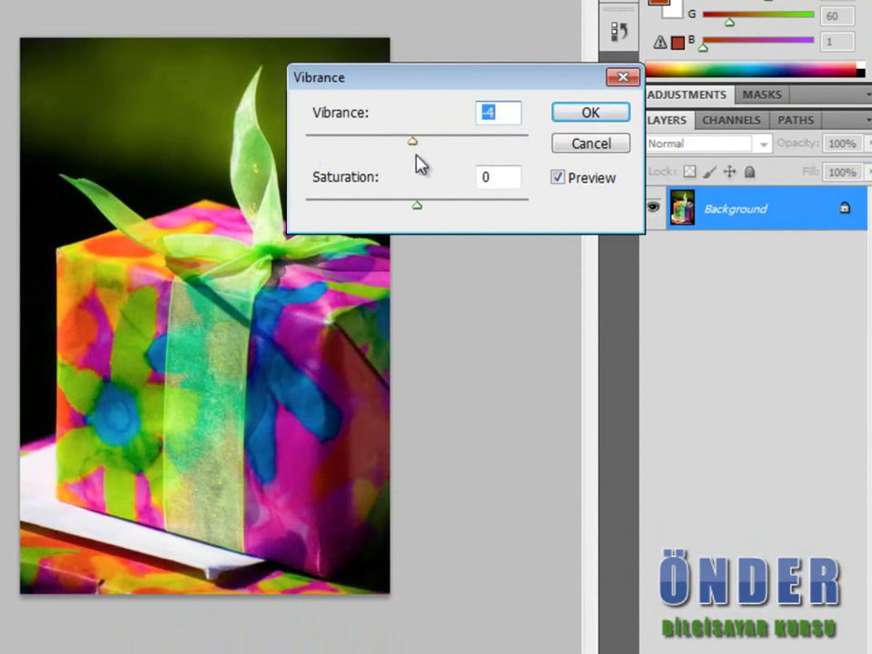
mouse_move(419, 208)
left_mouse_down()
mouse_move(527, 209)
mouse_move(385, 194)
mouse_move(313, 208)
left_mouse_up()
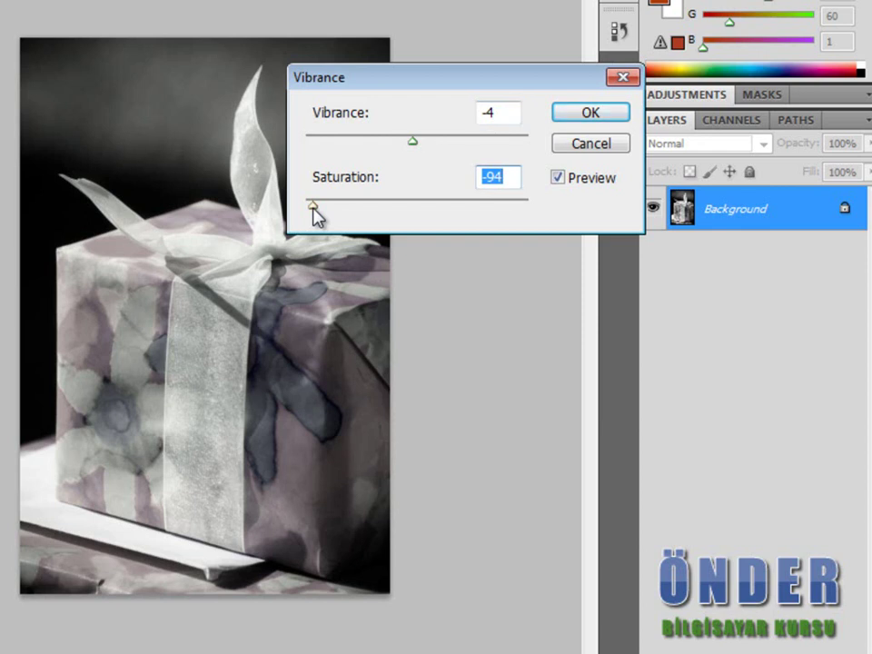
left_click_drag(313, 206, 516, 202)
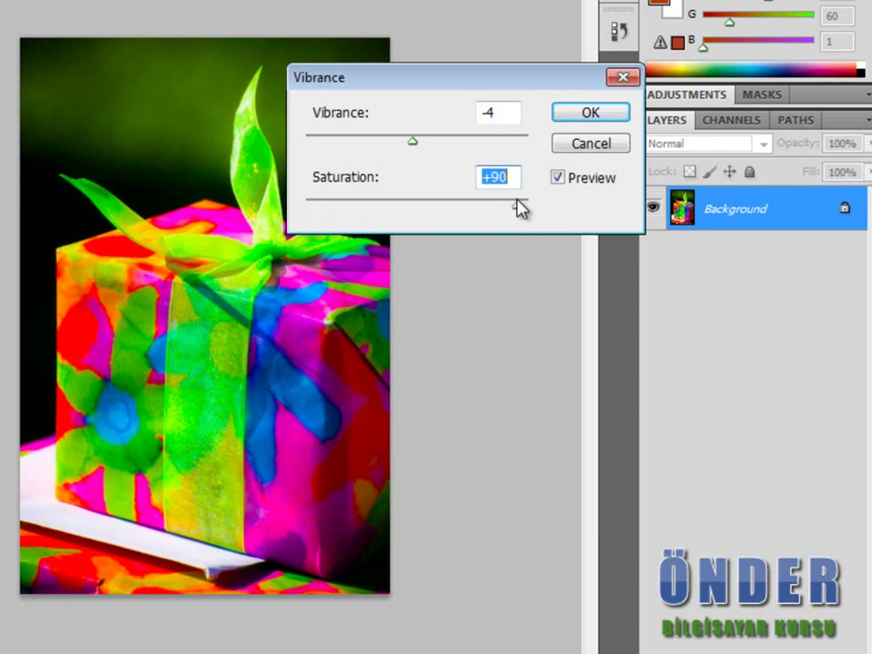
mouse_move(411, 142)
left_mouse_down()
mouse_move(519, 145)
mouse_move(327, 176)
left_mouse_up()
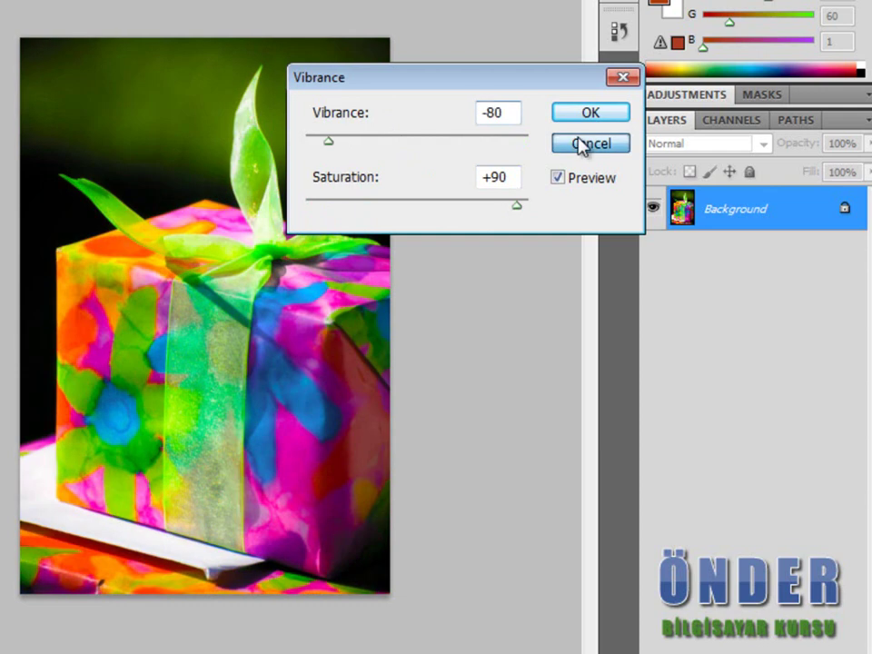
left_click(582, 145)
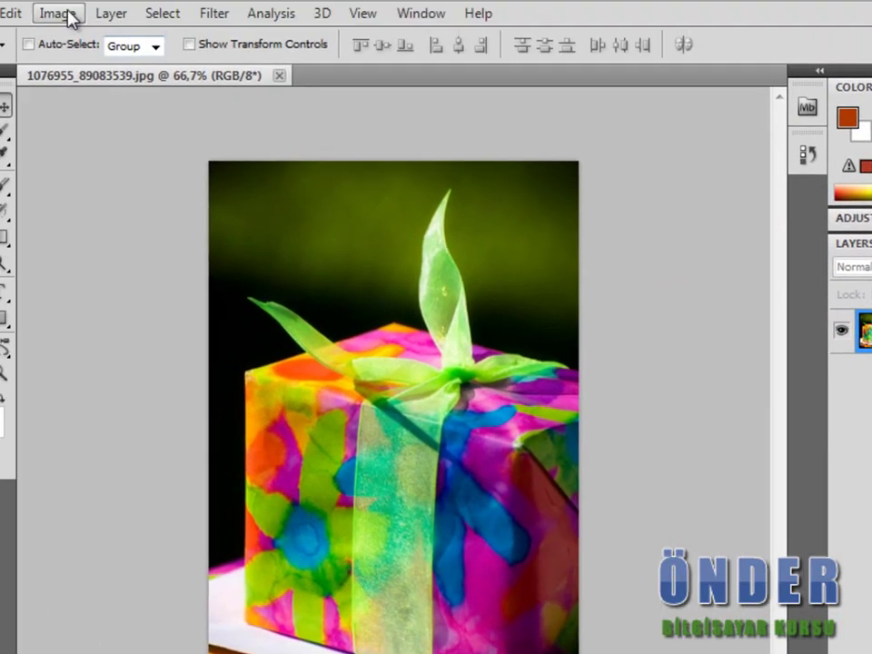
left_click(111, 48)
mouse_move(146, 103)
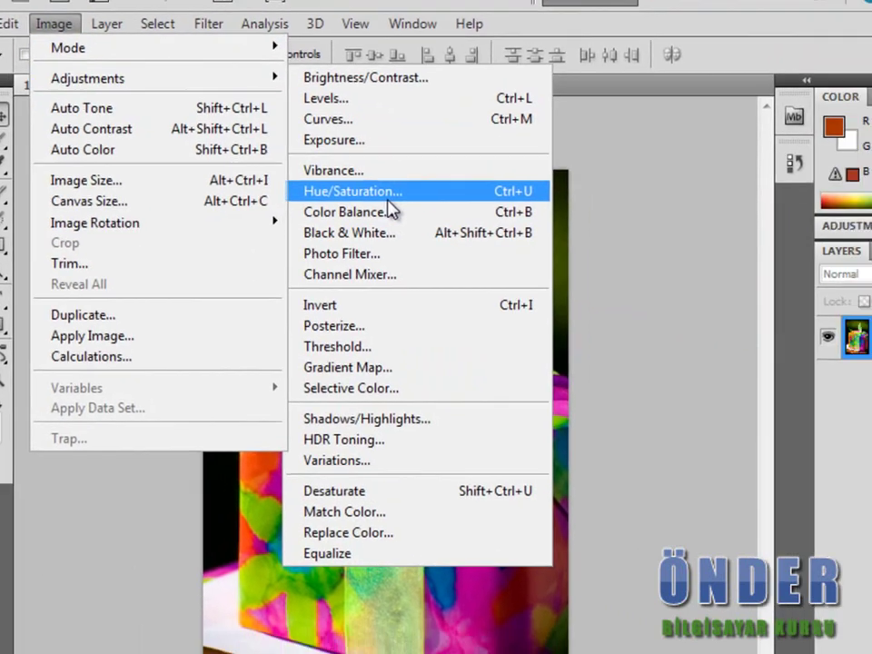
Step: Open Hue/Saturation, move it aside, and set Saturation -100 and Lightness -14
left_click(449, 223)
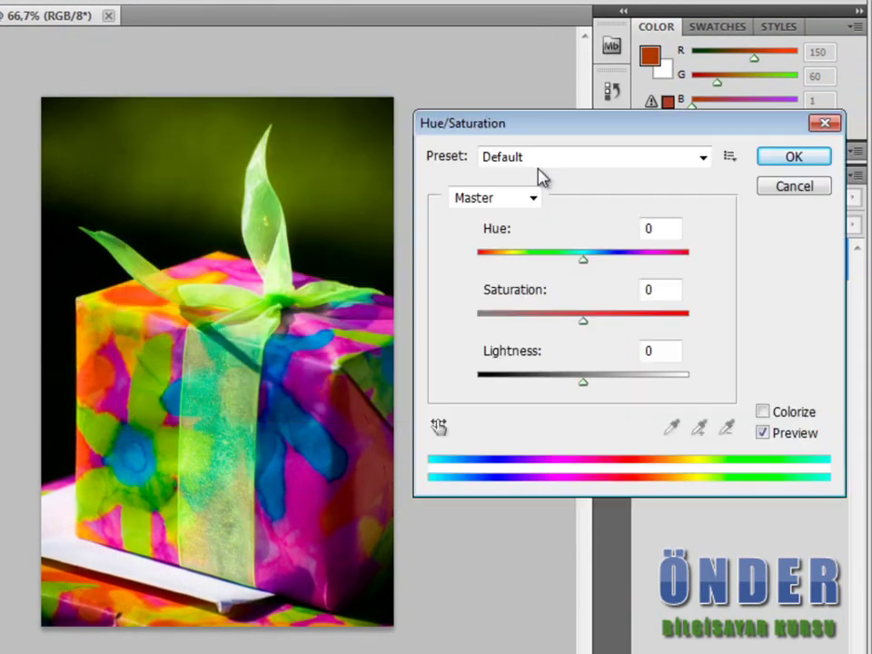
left_click_drag(227, 50, 525, 125)
mouse_move(587, 260)
left_mouse_down()
mouse_move(717, 263)
mouse_move(590, 267)
mouse_move(551, 255)
mouse_move(447, 255)
mouse_move(588, 269)
left_mouse_up()
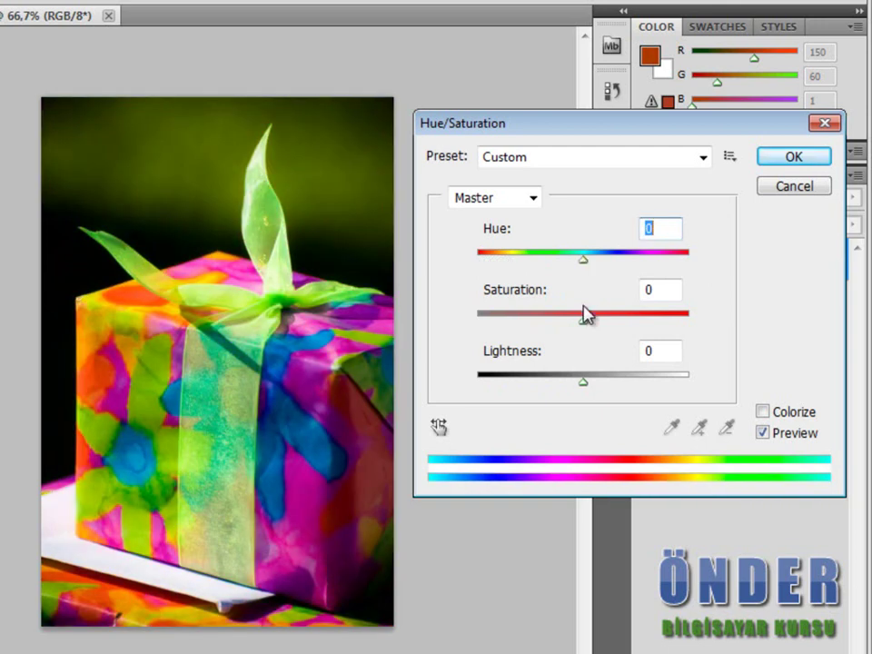
mouse_move(588, 323)
left_mouse_down()
mouse_move(700, 333)
mouse_move(464, 315)
left_mouse_up()
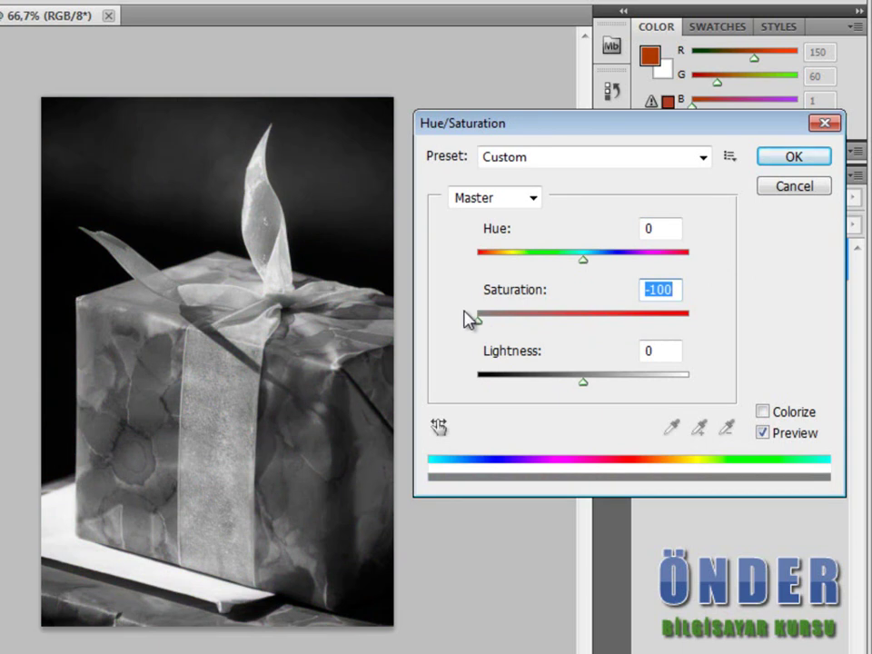
mouse_move(584, 380)
left_mouse_down()
mouse_move(658, 392)
mouse_move(572, 382)
left_mouse_up()
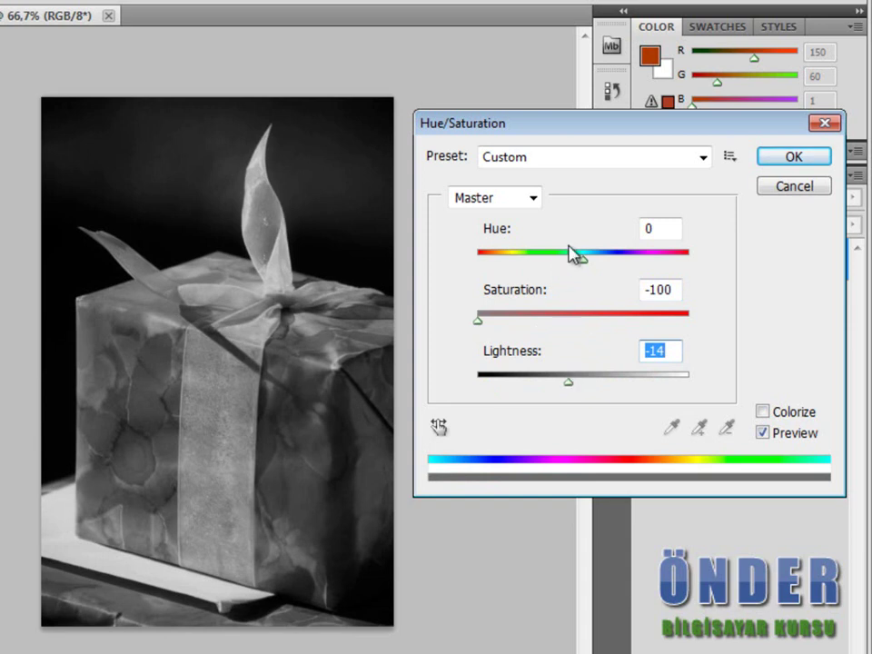
Step: Try a -104 hue shift on the Greens range, then reopen Hue/Saturation at default values
left_click(559, 164)
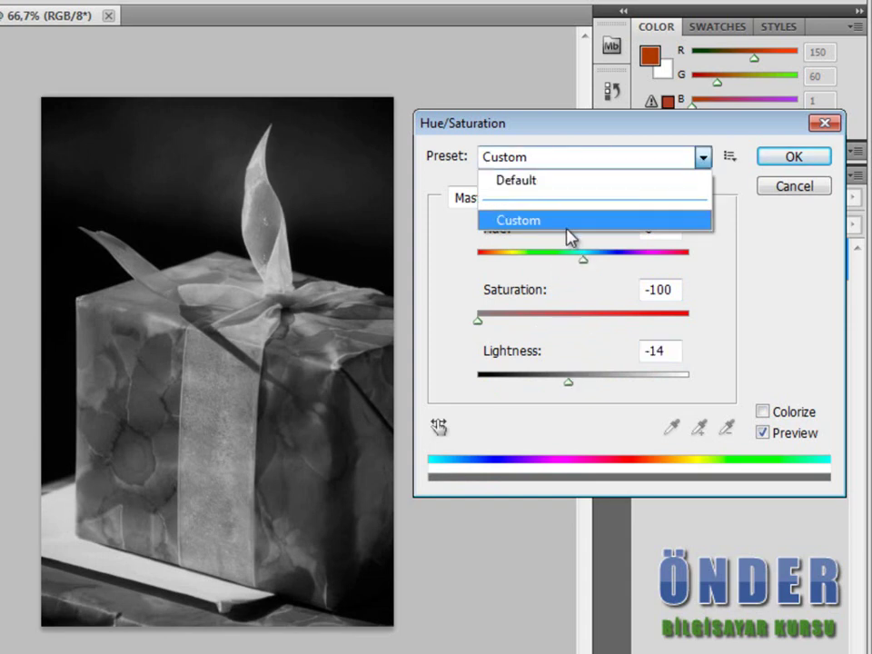
left_click(688, 234)
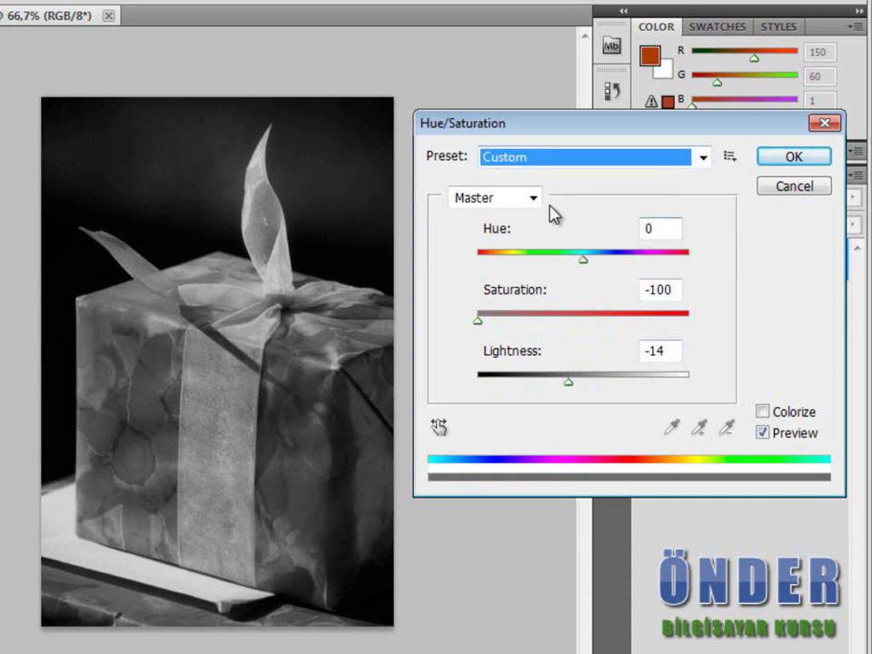
left_click(523, 197)
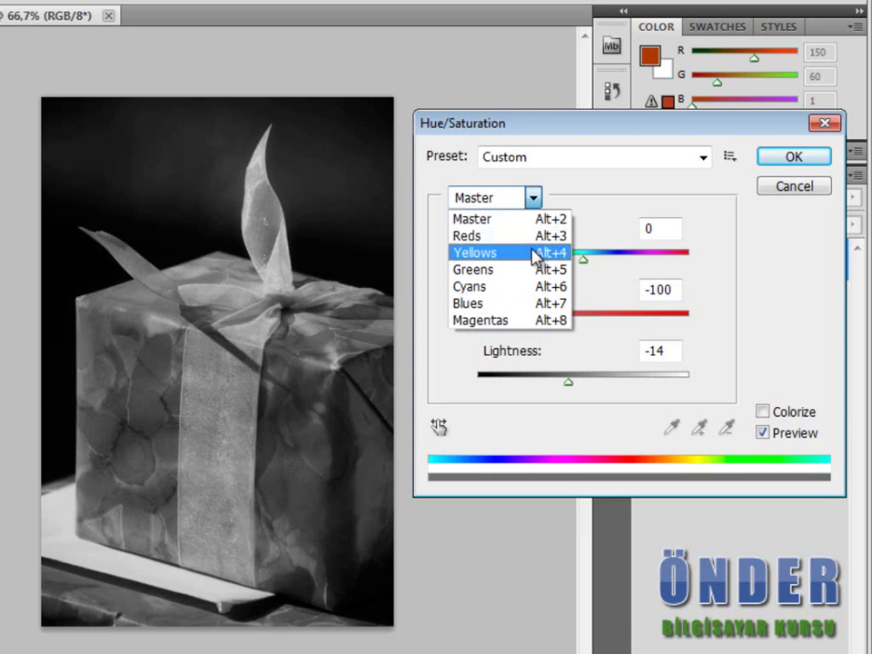
left_click(534, 257)
left_click(528, 200)
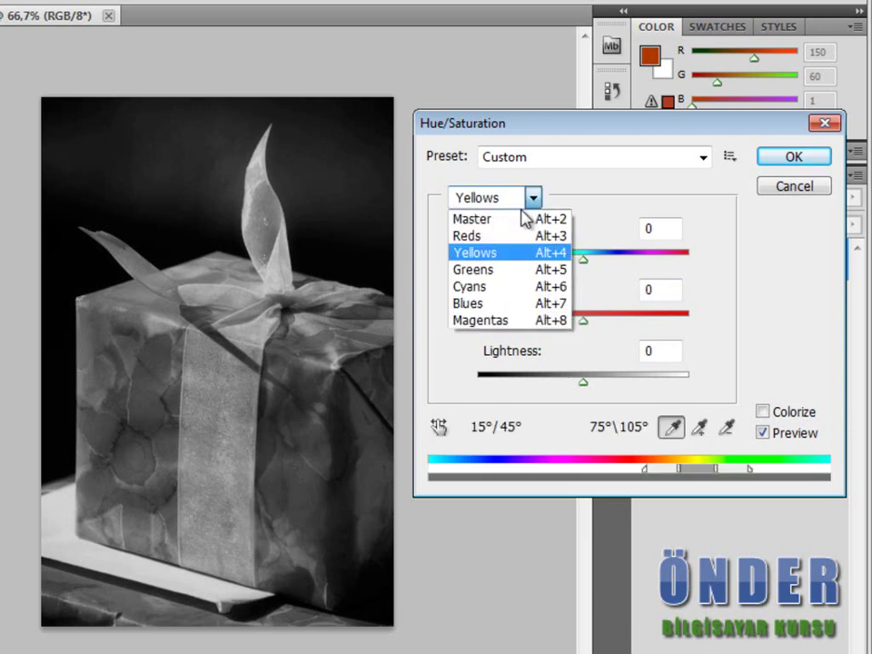
left_click(520, 269)
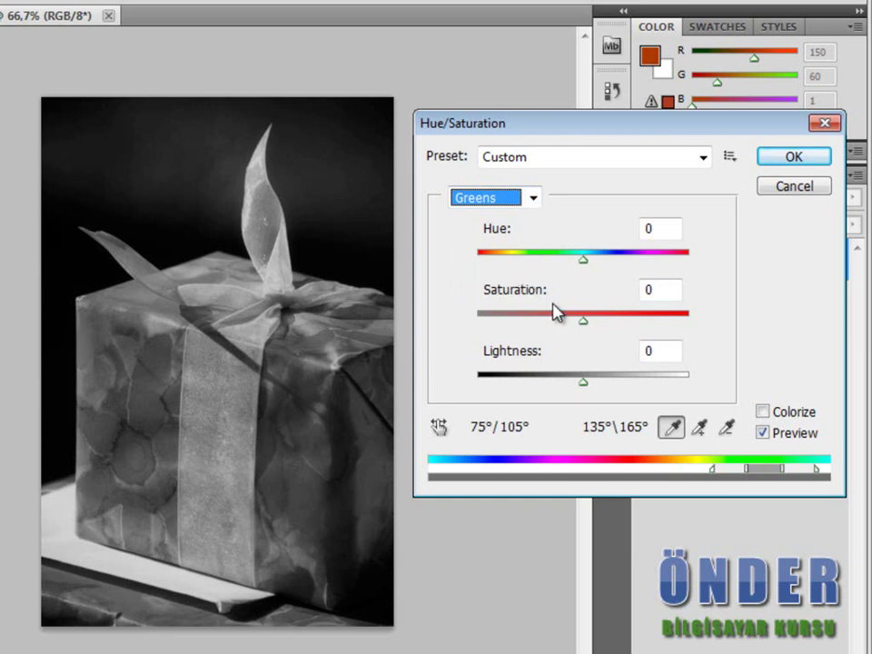
key("Tab")
key("Tab")
key("Tab")
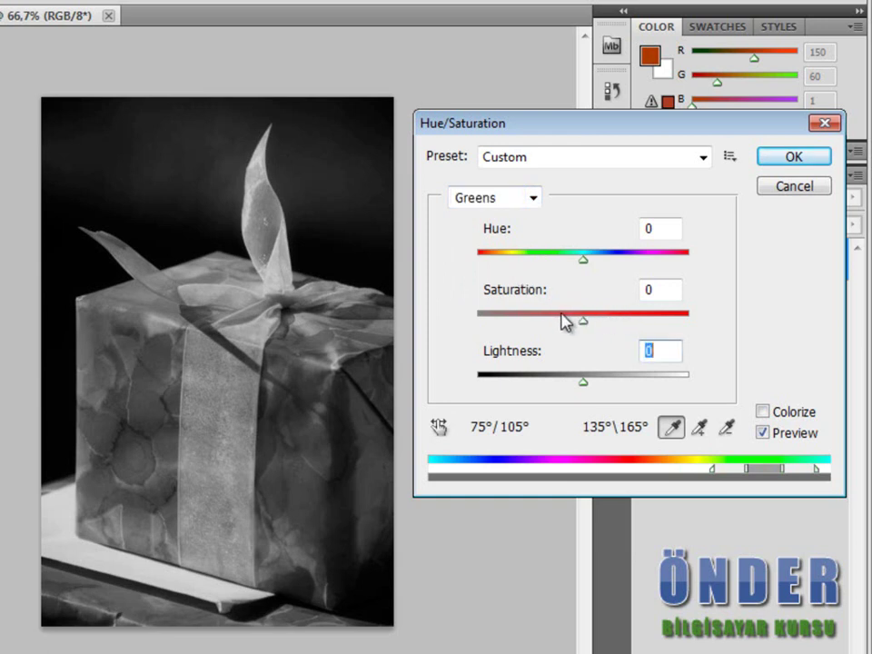
mouse_move(583, 259)
left_mouse_down()
mouse_move(596, 273)
mouse_move(571, 261)
mouse_move(511, 261)
left_mouse_up()
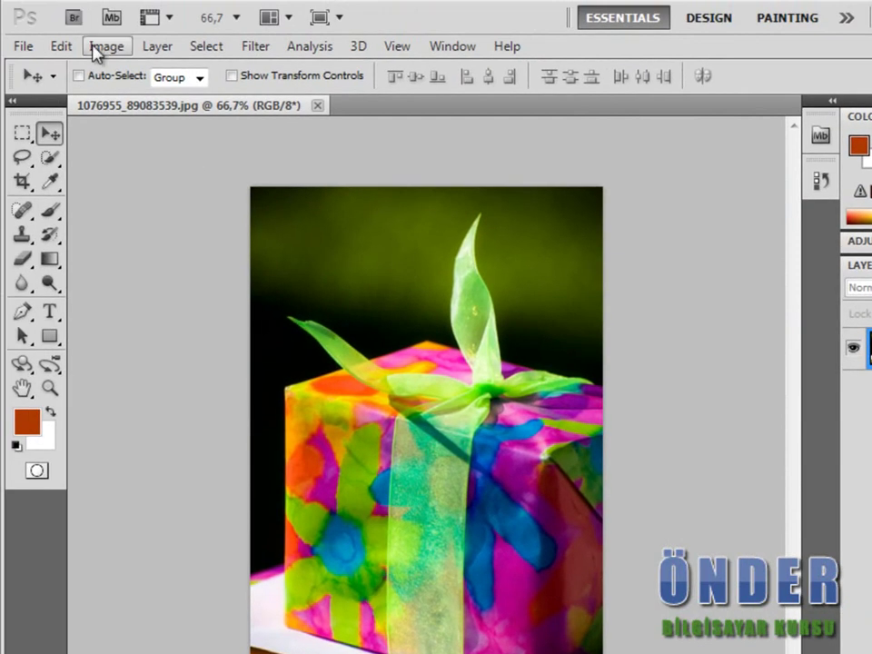
left_click(100, 46)
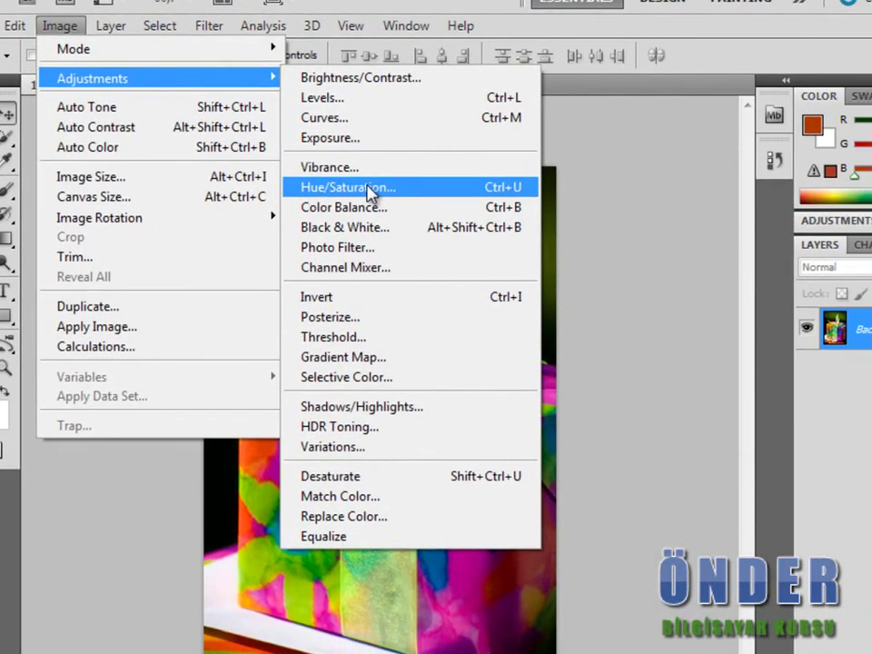
left_click(415, 204)
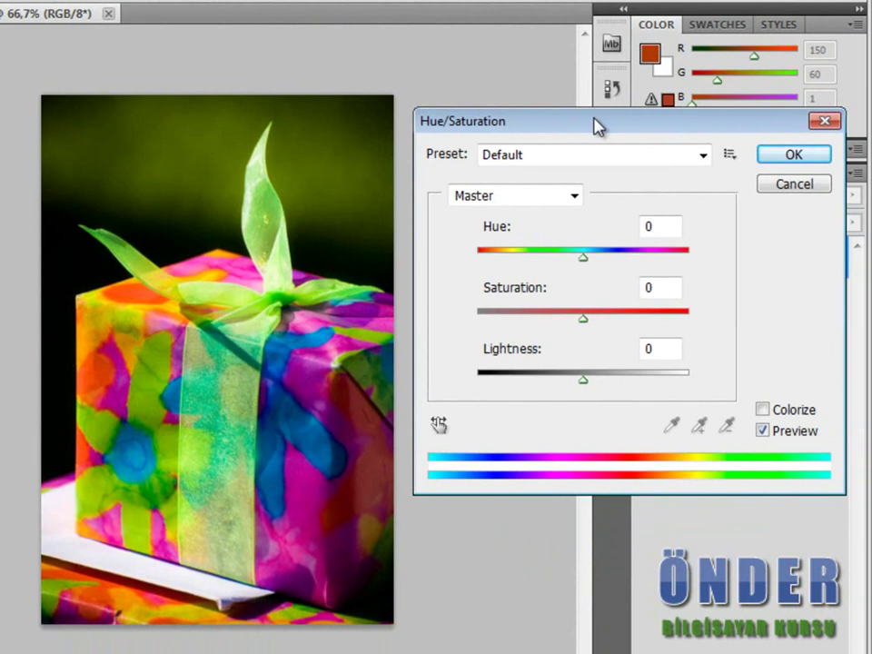
Step: Experiment with hue shifts on the Magentas range, then return it to its original colour
left_click(574, 195)
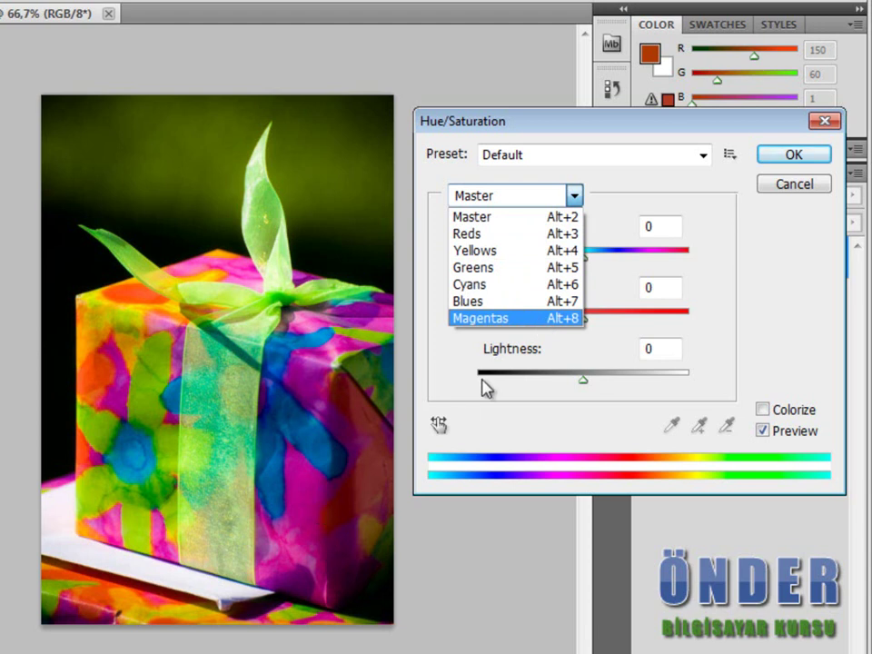
left_click(486, 320)
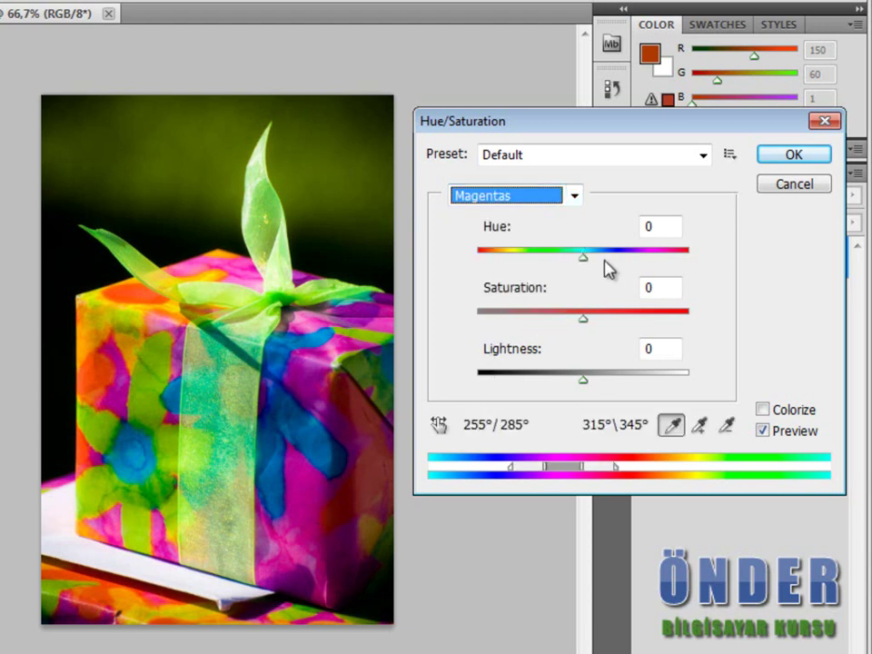
mouse_move(587, 257)
left_mouse_down()
mouse_move(666, 257)
mouse_move(503, 264)
left_mouse_up()
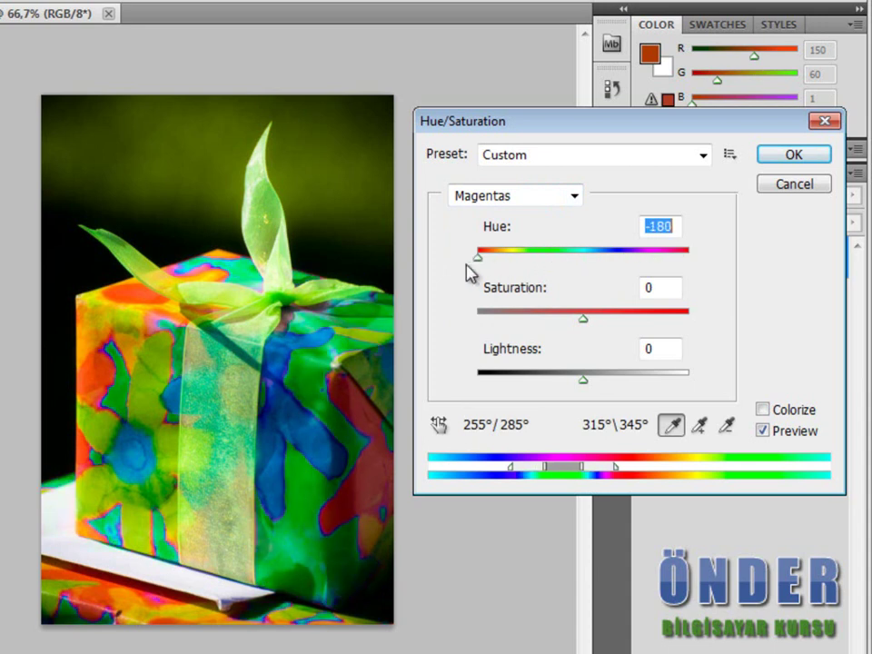
left_click_drag(502, 263, 548, 273)
mouse_move(538, 262)
left_mouse_down()
mouse_move(524, 266)
mouse_move(583, 254)
left_mouse_up()
Step: Set the Yellows range hue to -27 and move the dialog off the photo
left_click(548, 202)
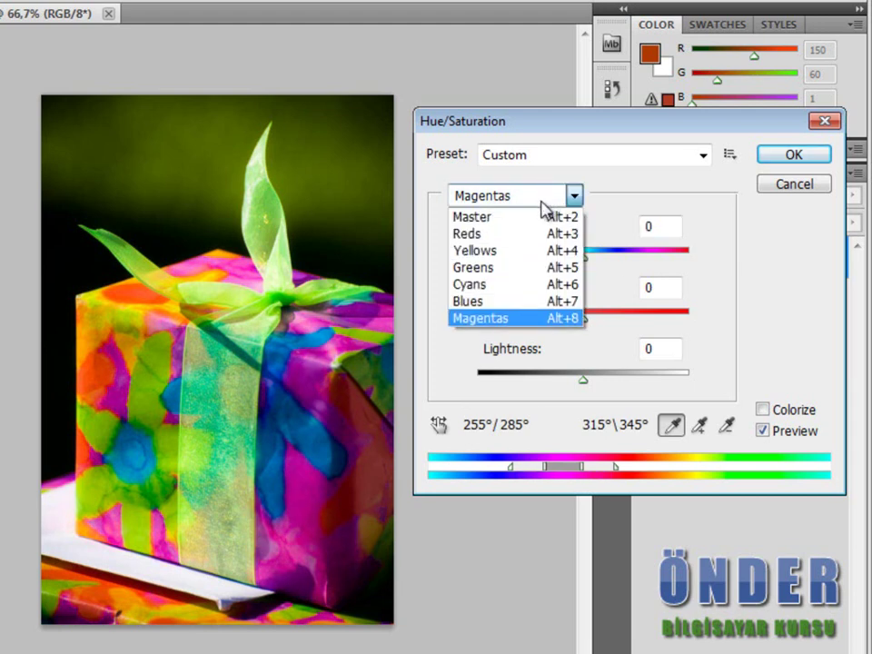
left_click(527, 250)
mouse_move(583, 264)
left_mouse_down()
mouse_move(503, 263)
mouse_move(518, 264)
left_mouse_up()
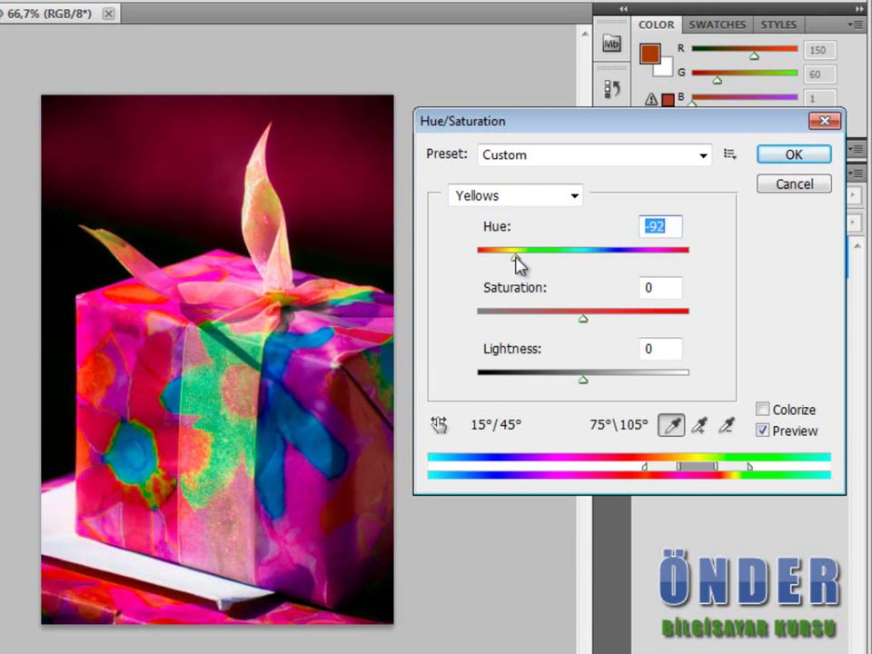
left_click_drag(518, 265, 557, 262)
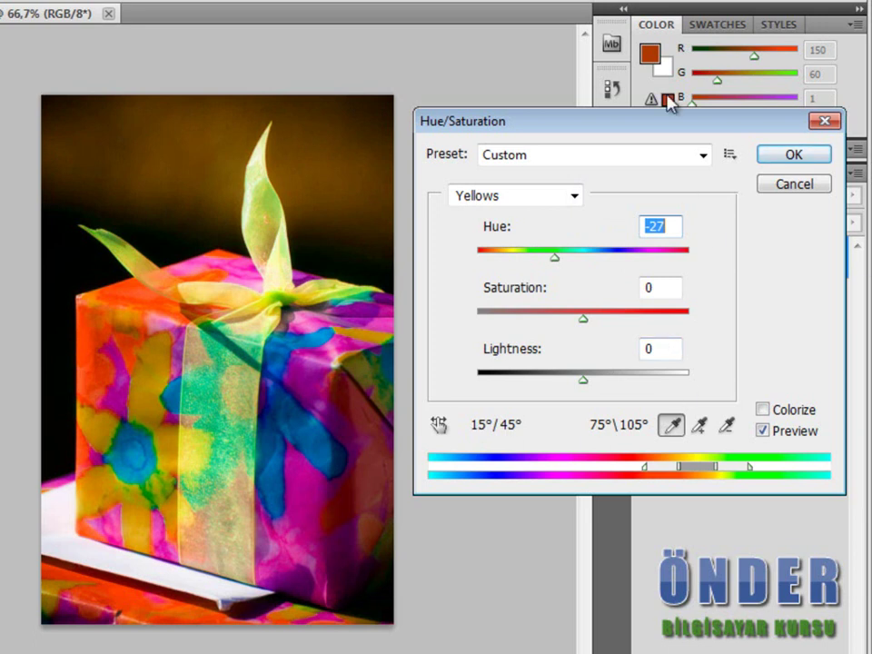
left_click_drag(658, 123, 611, 74)
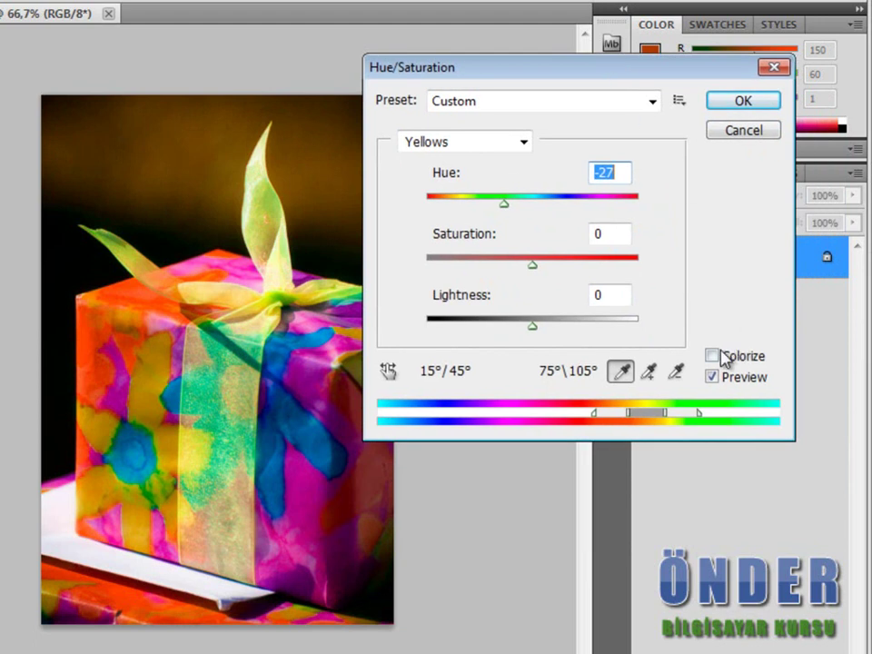
Step: Colorize the photo cyan with Hue 191, Saturation 58, Lightness 0, and apply it
left_click(715, 358)
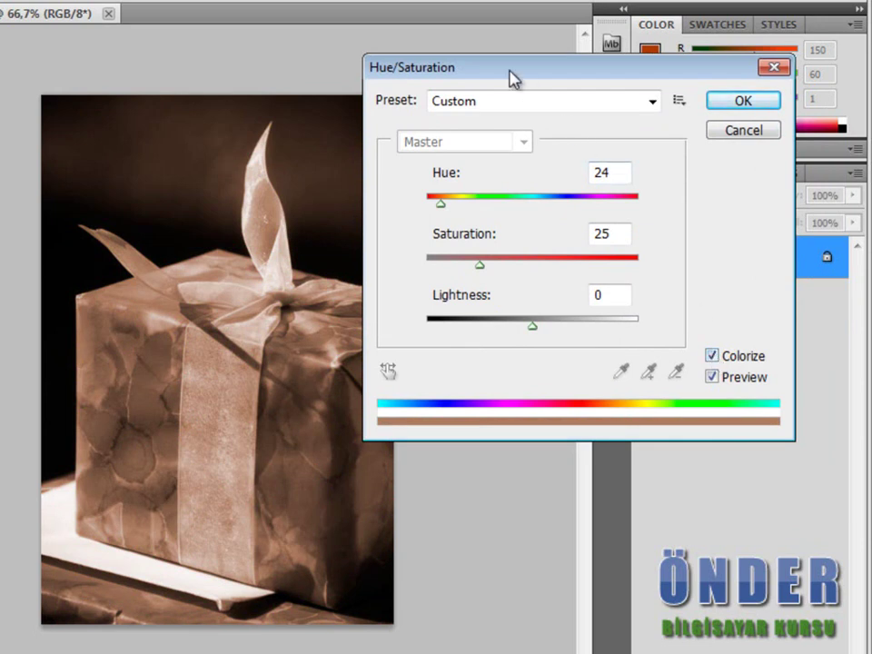
left_click_drag(510, 74, 558, 66)
mouse_move(490, 194)
left_mouse_down()
mouse_move(671, 195)
mouse_move(616, 196)
left_mouse_up()
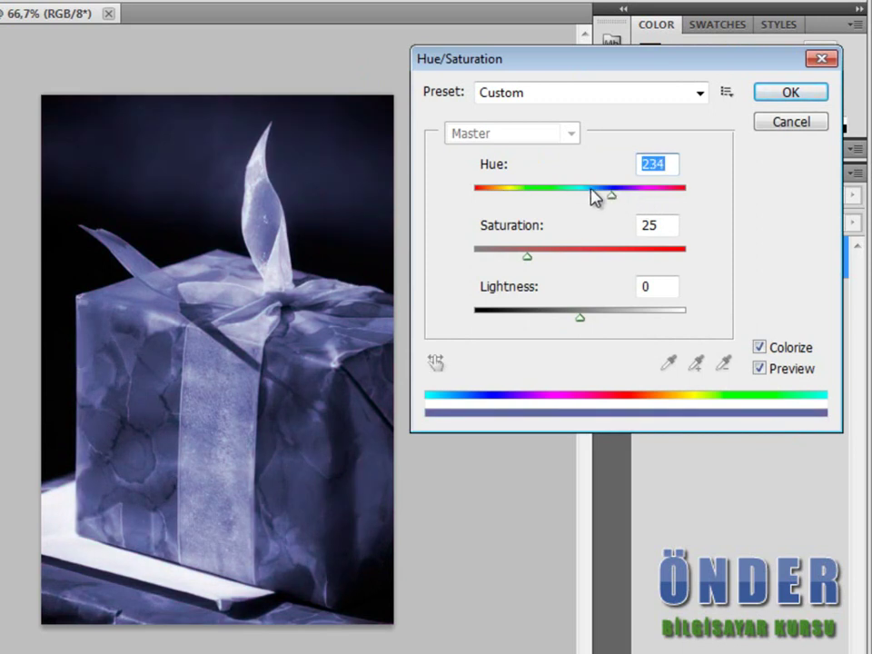
left_click_drag(611, 198, 590, 200)
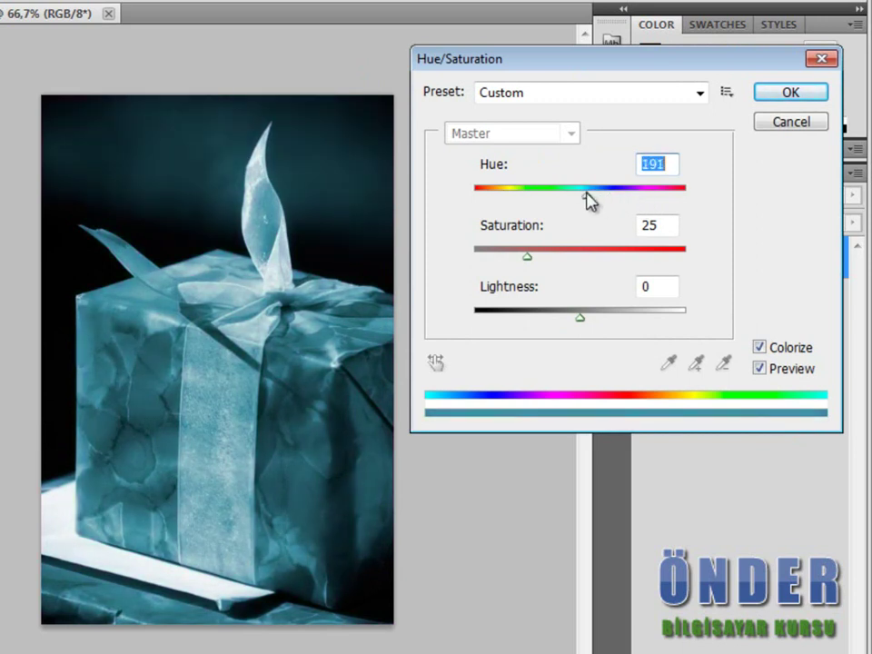
mouse_move(535, 259)
left_mouse_down()
mouse_move(685, 268)
mouse_move(435, 275)
mouse_move(608, 259)
mouse_move(600, 261)
left_mouse_up()
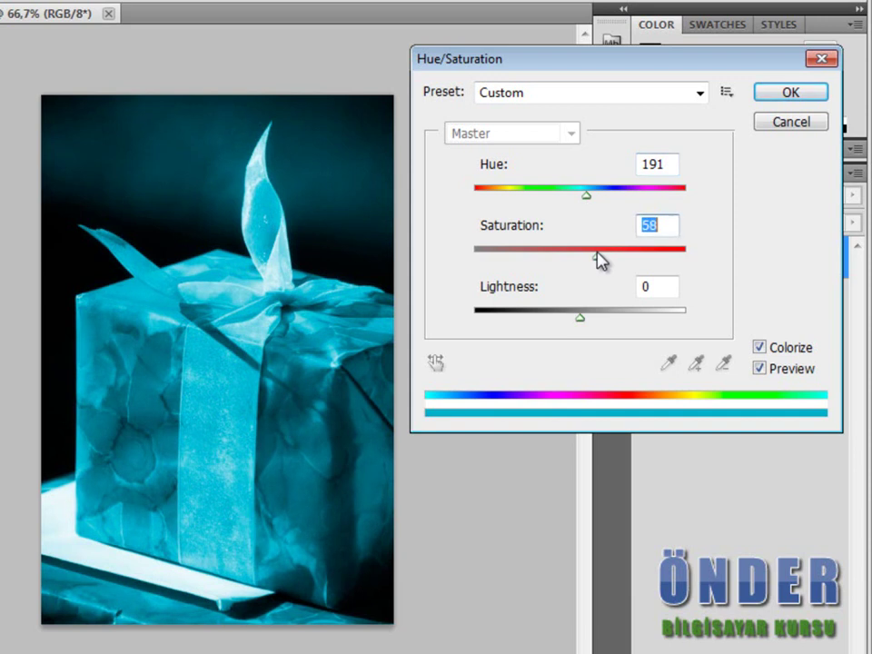
mouse_move(582, 327)
left_mouse_down()
mouse_move(623, 322)
mouse_move(559, 325)
mouse_move(609, 333)
mouse_move(570, 326)
mouse_move(615, 330)
mouse_move(590, 316)
mouse_move(537, 317)
mouse_move(570, 312)
left_mouse_up()
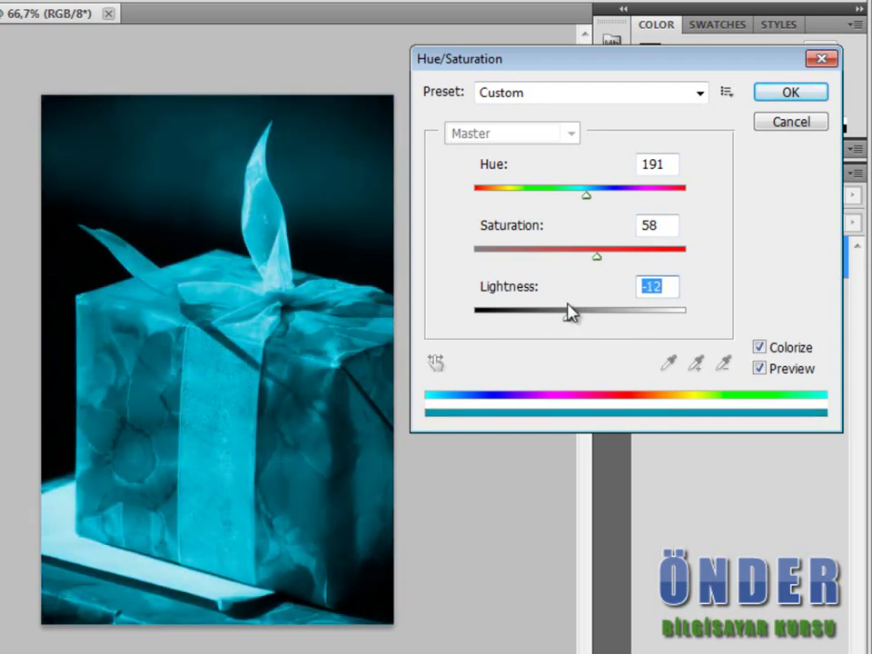
type("0")
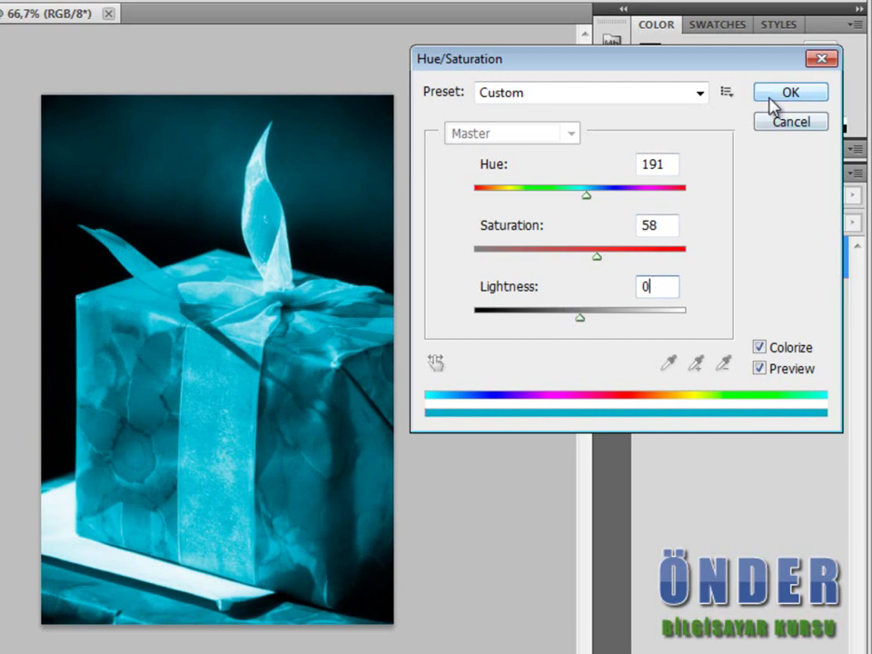
left_click(771, 97)
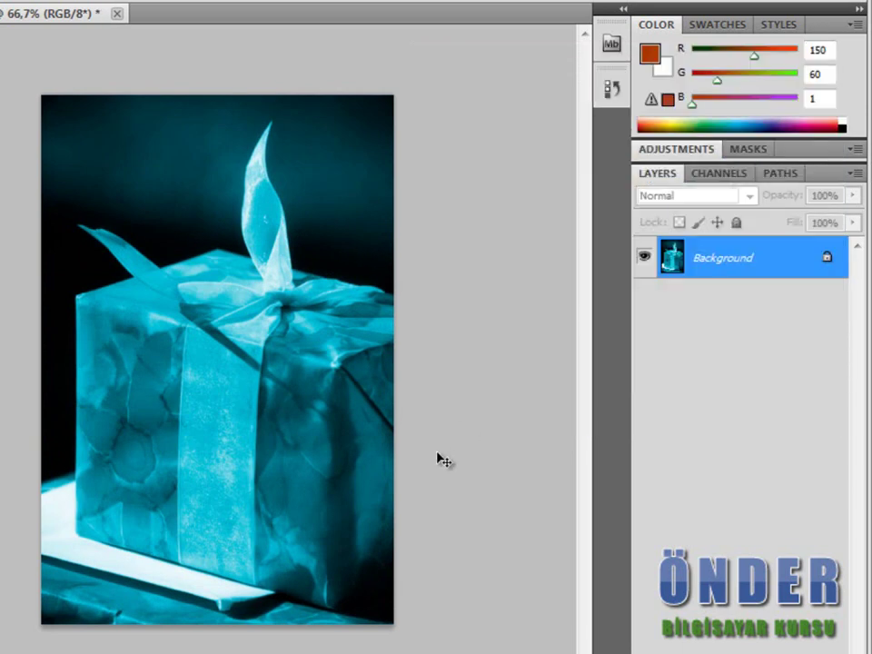
Step: Undo the colourise and open Color Balance with the Shadows tone range selected
key("ctrl+z")
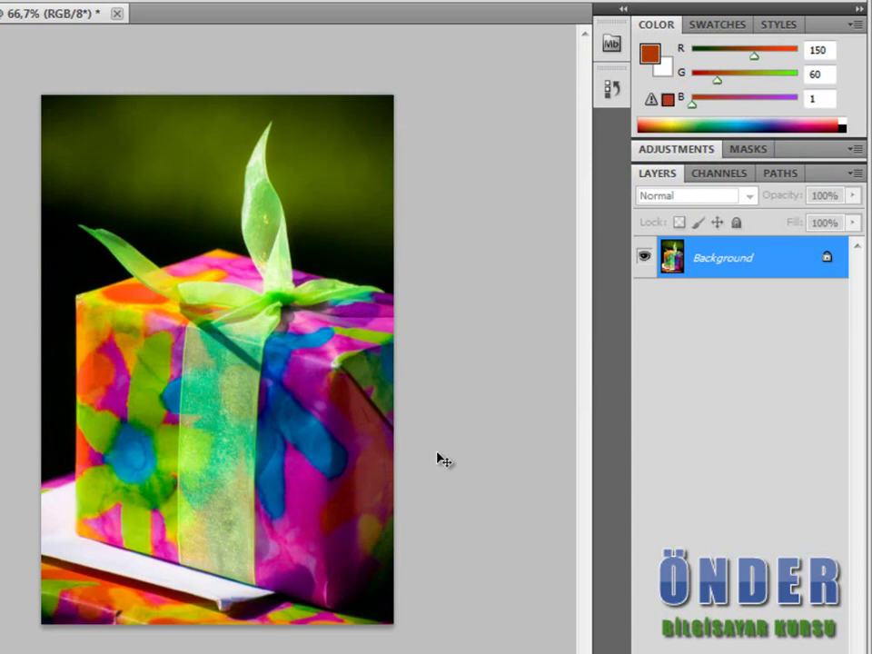
left_click(0, 0)
mouse_move(139, 98)
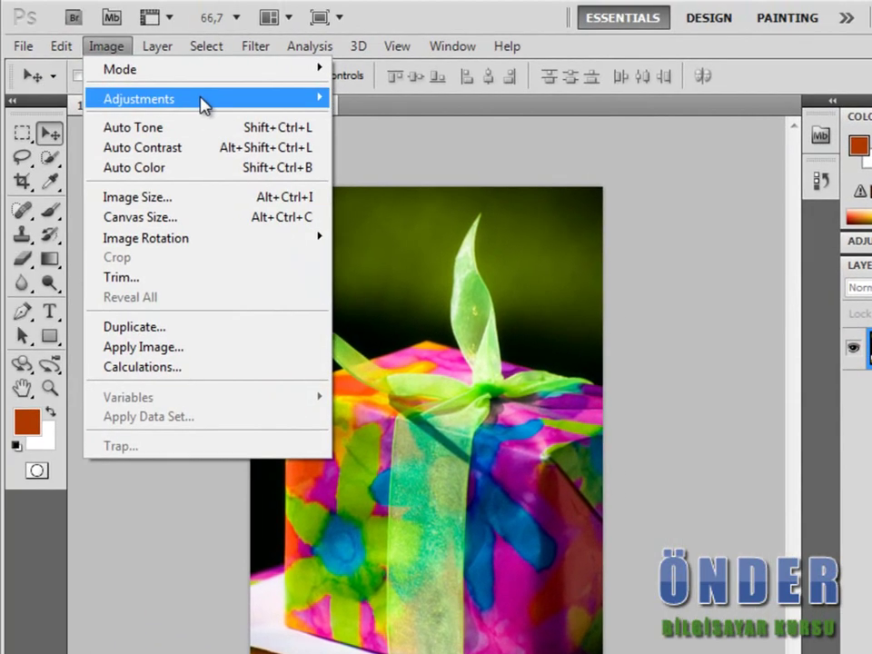
left_click(232, 145)
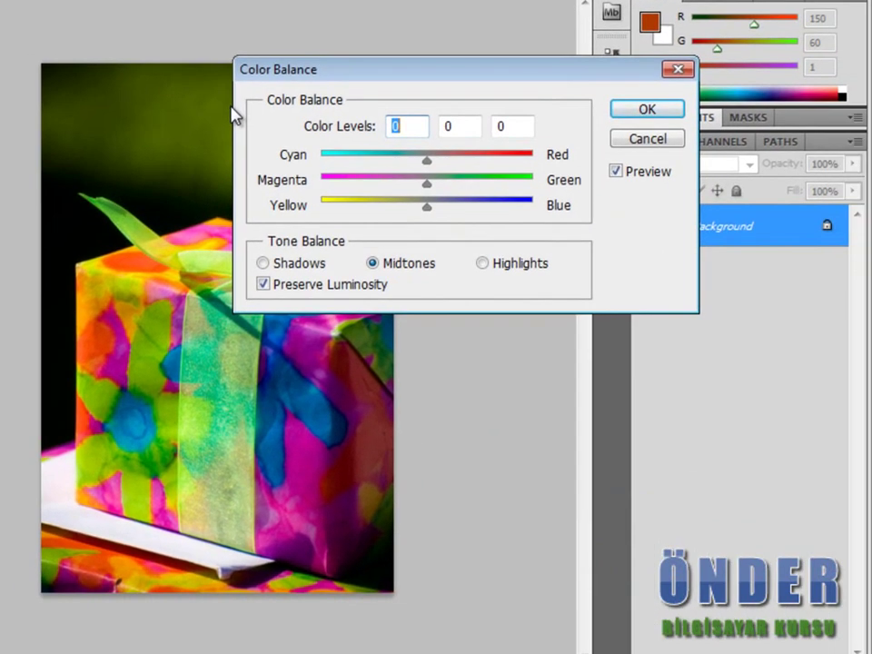
left_click_drag(291, 69, 461, 21)
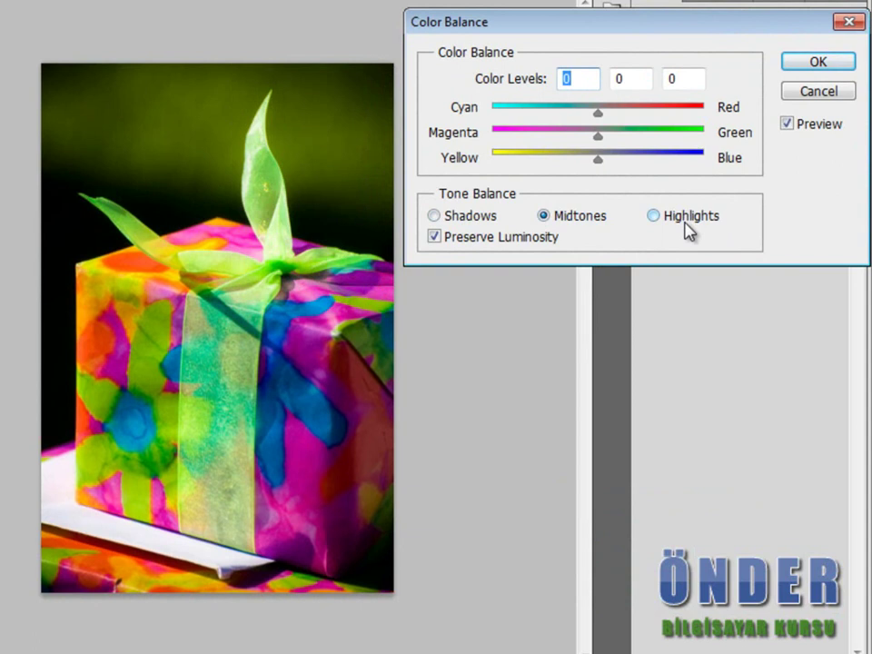
left_click(488, 219)
Step: Test red, green and blue shadow shifts, then reset the colour levels to 0
mouse_move(598, 114)
left_mouse_down()
mouse_move(686, 114)
mouse_move(520, 114)
mouse_move(604, 115)
left_mouse_up()
mouse_move(598, 137)
left_mouse_down()
mouse_move(678, 138)
mouse_move(551, 138)
left_mouse_up()
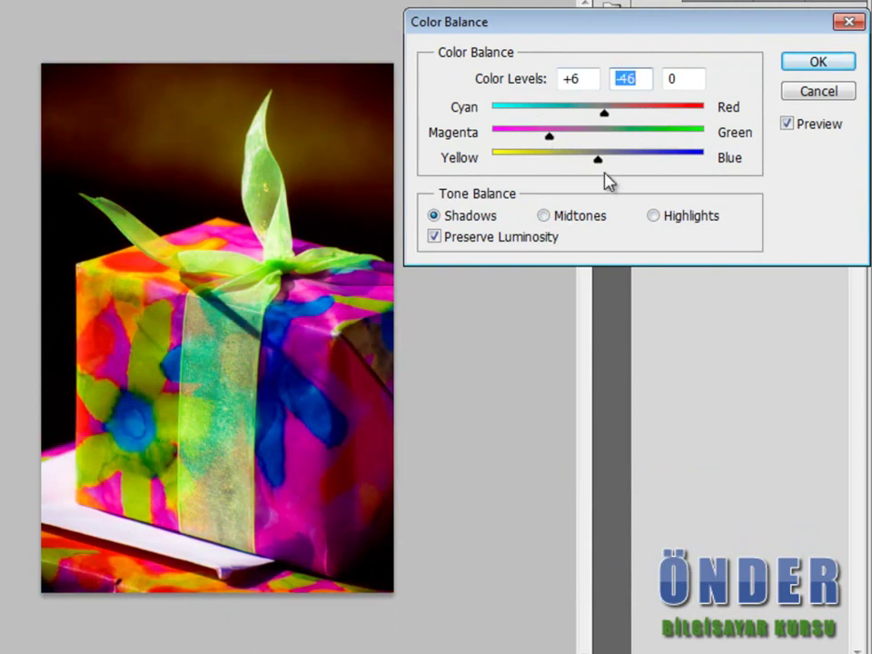
mouse_move(598, 157)
left_mouse_down()
mouse_move(713, 164)
mouse_move(605, 153)
left_mouse_up()
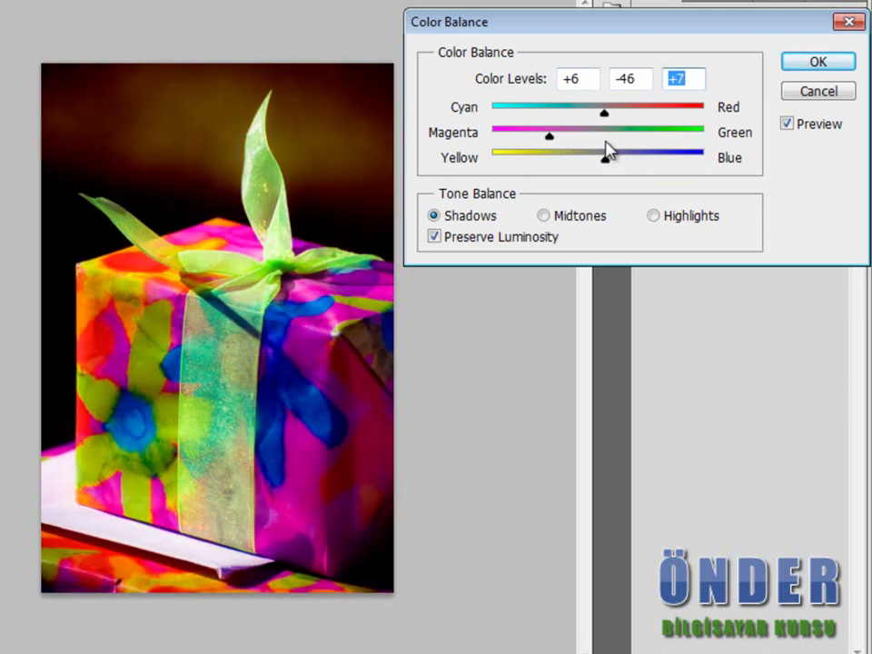
key("Tab")
type("0")
double_click(642, 80)
type("0")
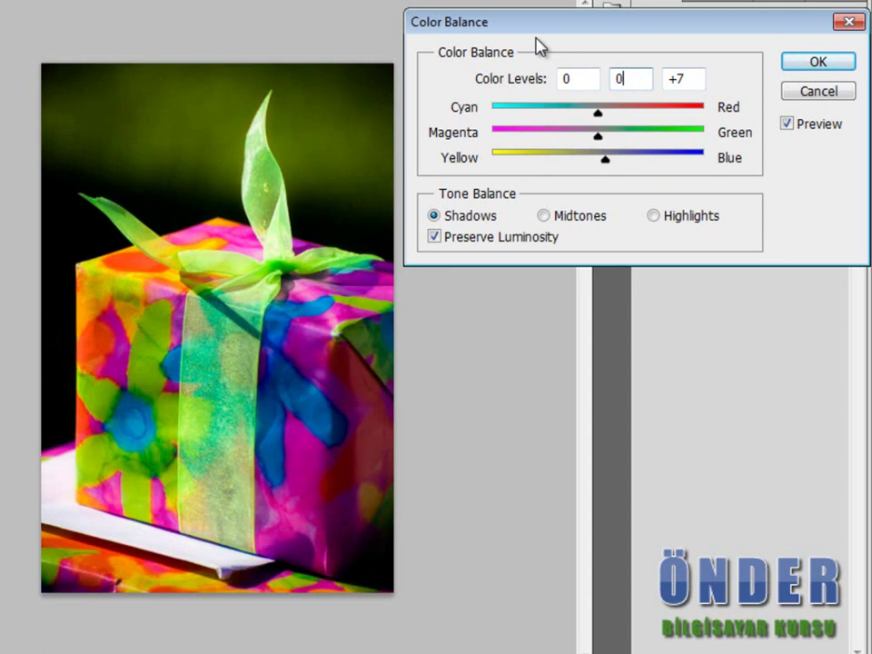
left_click(693, 77)
double_click(692, 77)
Step: Finish zeroing the shadows, then try red, magenta and blue midtone shifts and reset them to 0
type("0")
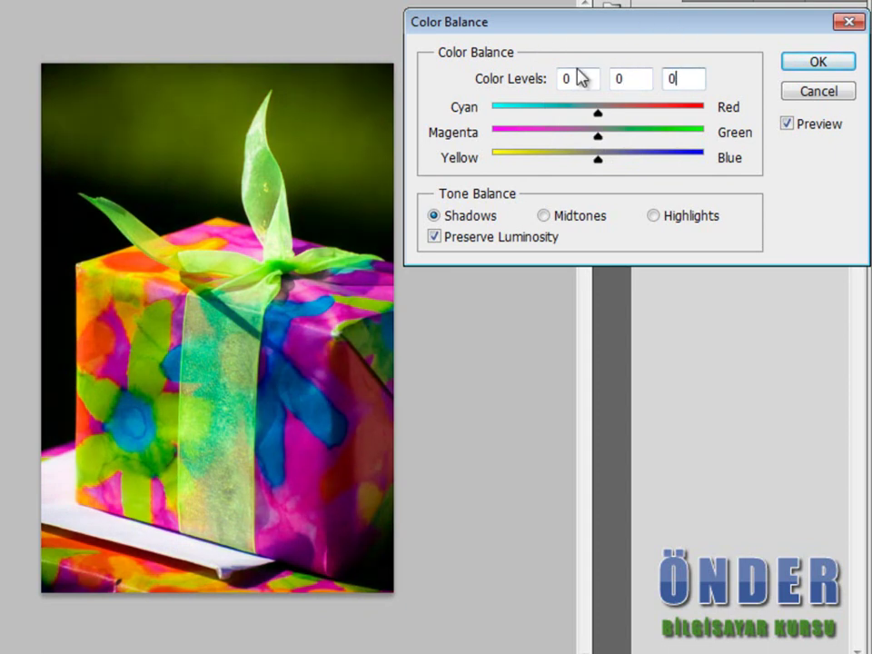
left_click(545, 217)
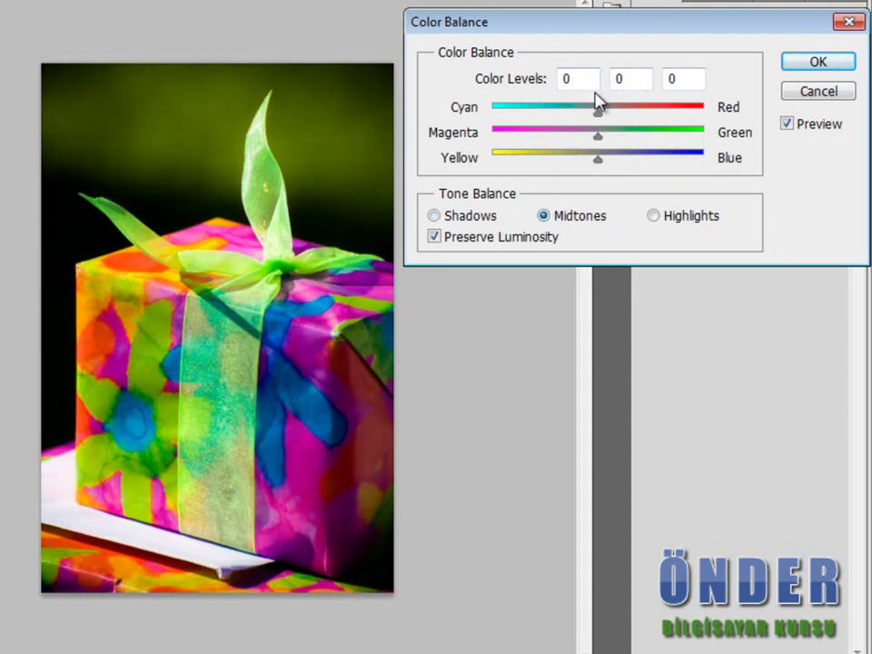
mouse_move(600, 109)
left_mouse_down()
mouse_move(660, 110)
mouse_move(613, 126)
mouse_move(537, 121)
mouse_move(494, 133)
mouse_move(514, 134)
left_mouse_up()
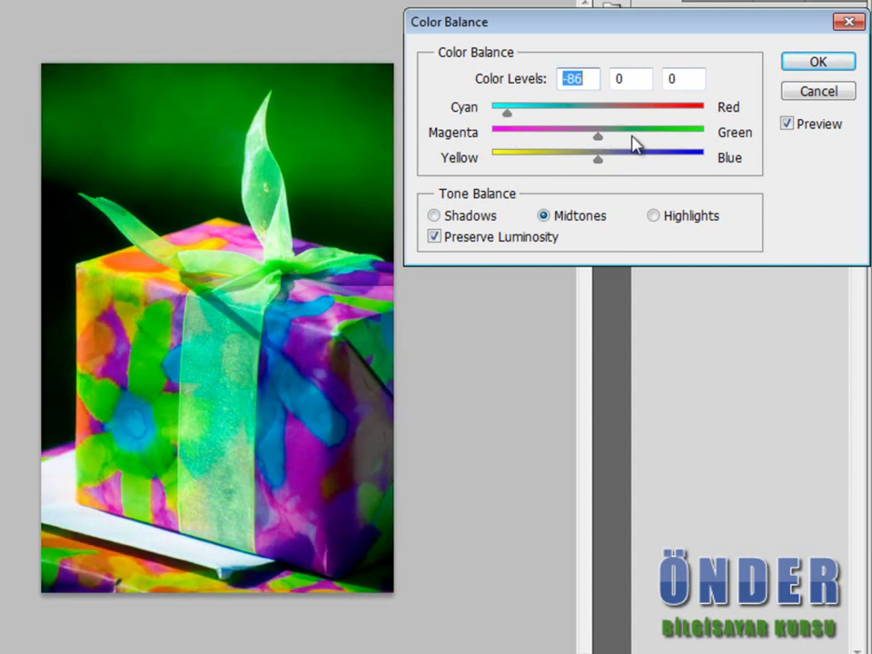
mouse_move(598, 136)
left_mouse_down()
mouse_move(694, 156)
mouse_move(519, 150)
left_mouse_up()
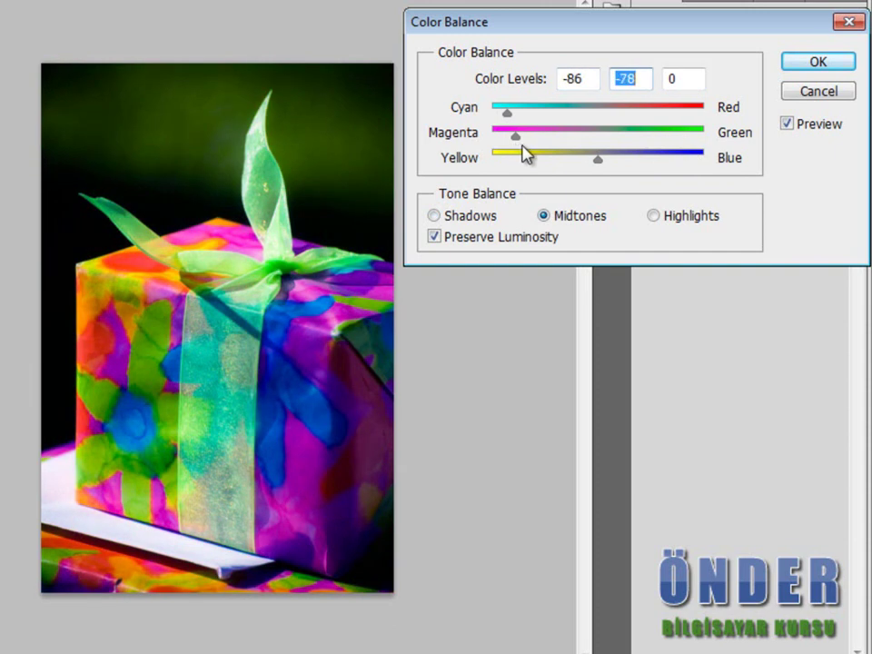
left_click_drag(598, 158, 639, 158)
left_click(560, 79)
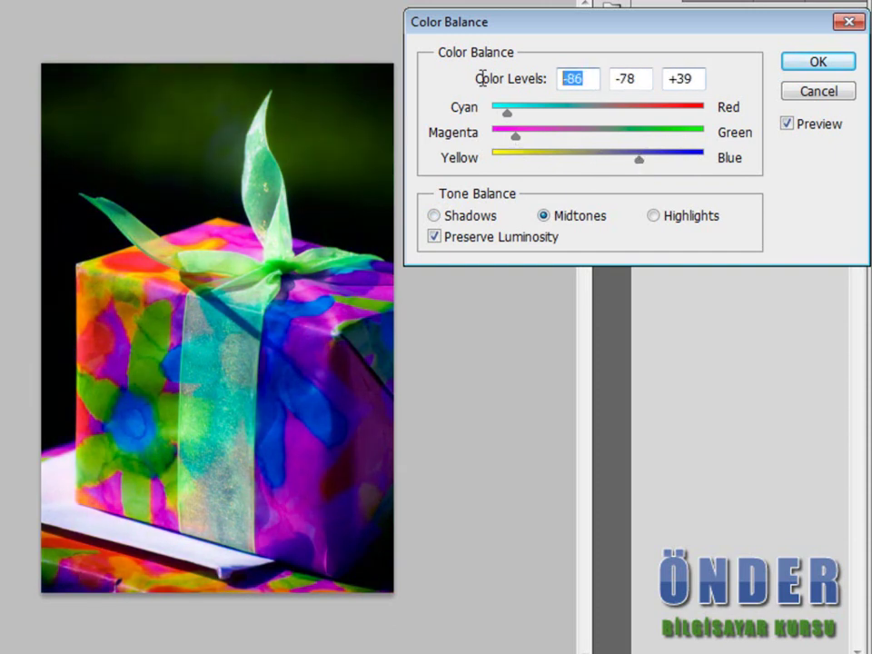
type("0")
left_click(639, 86)
double_click(639, 85)
type("0")
key("Tab")
type("0")
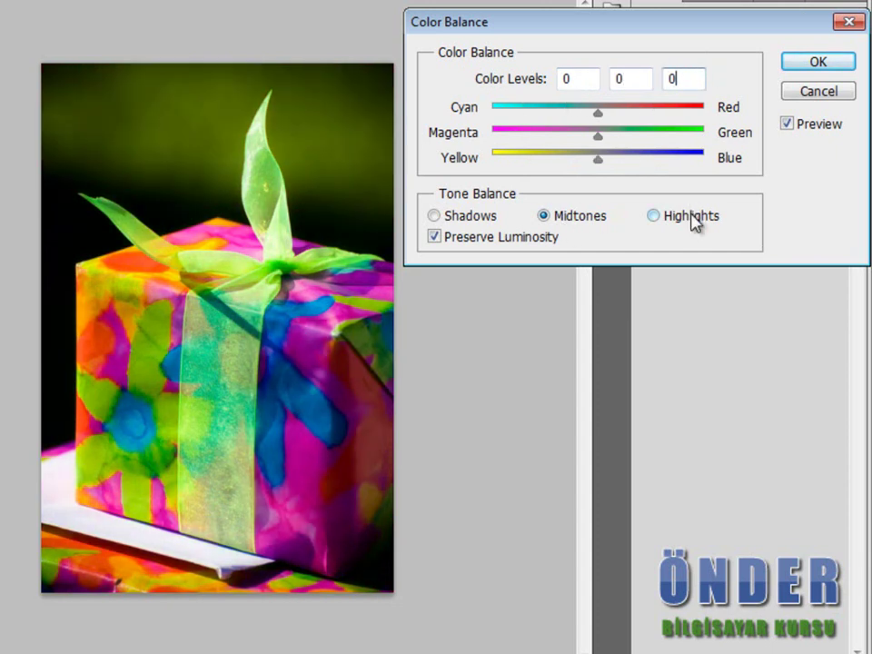
Step: Try highlight tints, reset their levels, and apply Color Balance before returning to Adjustments
mouse_move(598, 113)
left_mouse_down()
mouse_move(672, 114)
mouse_move(525, 138)
left_mouse_up()
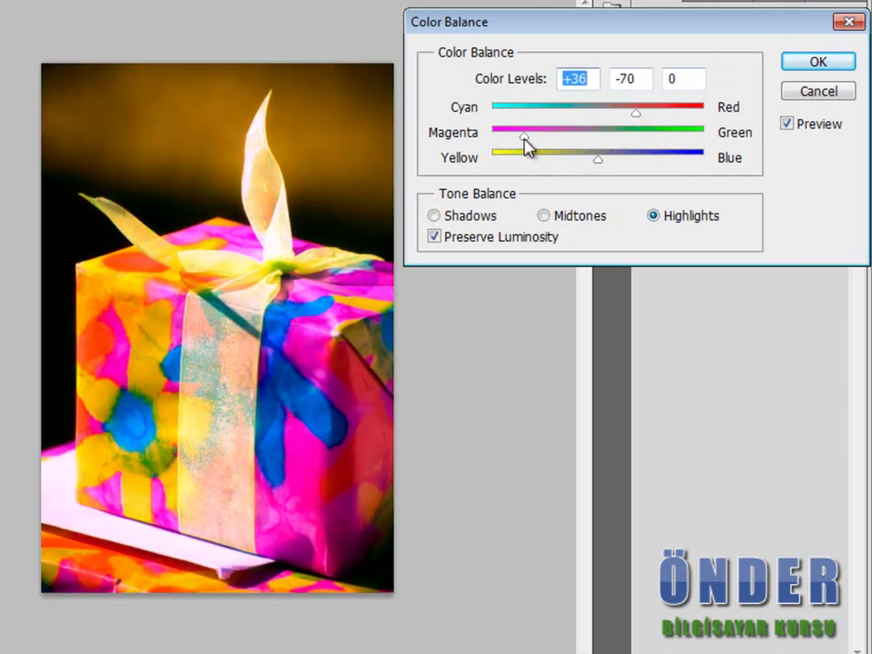
mouse_move(600, 162)
left_mouse_down()
mouse_move(672, 160)
mouse_move(550, 173)
left_mouse_up()
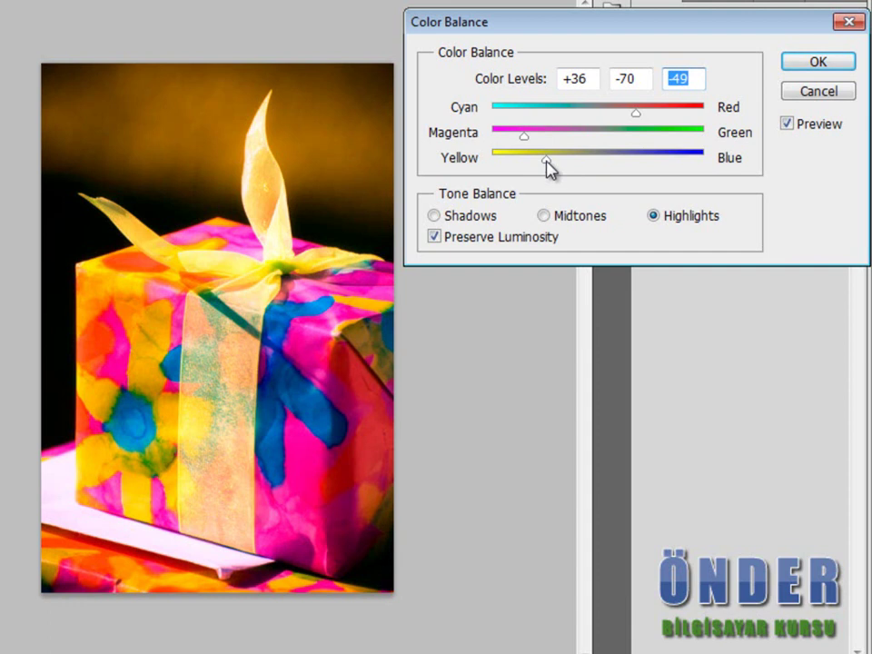
double_click(586, 80)
type("0")
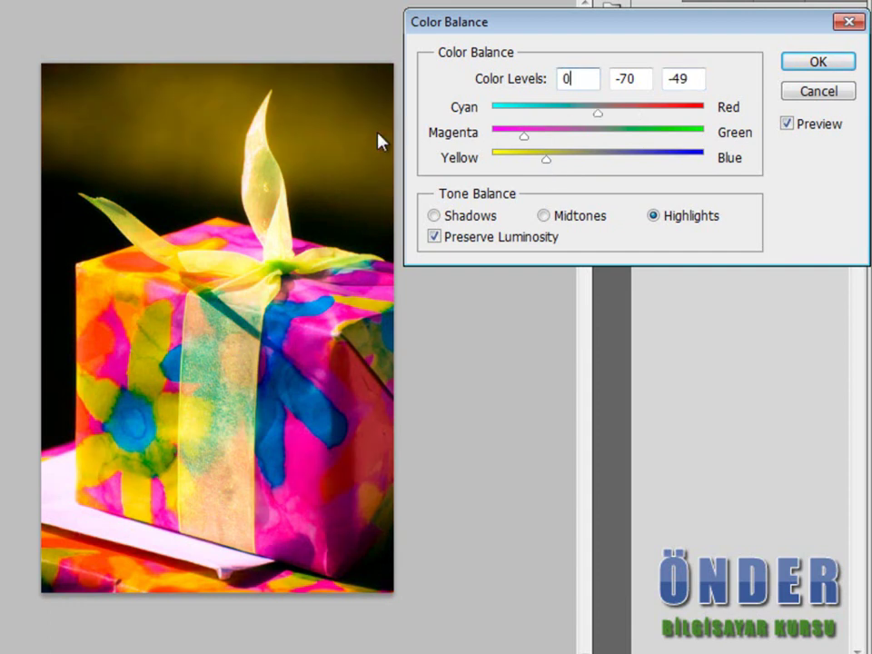
key("Tab")
type("0")
key("Tab")
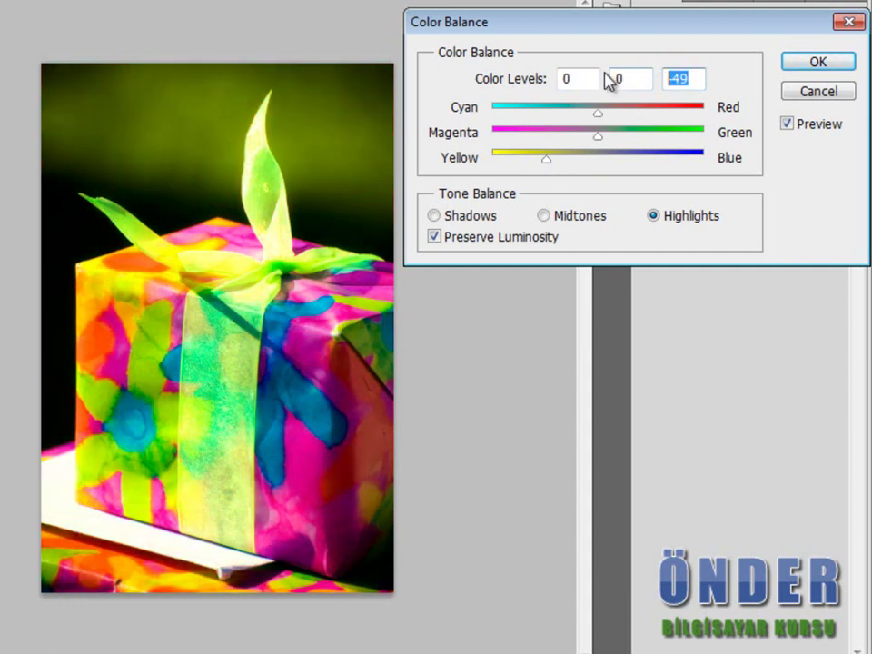
type("0")
left_click(818, 61)
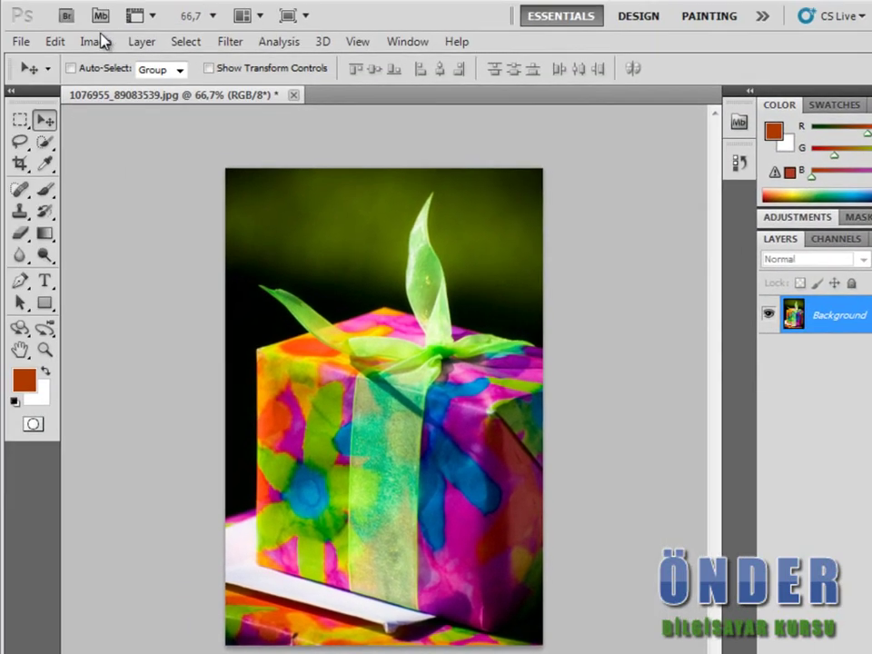
left_click(96, 42)
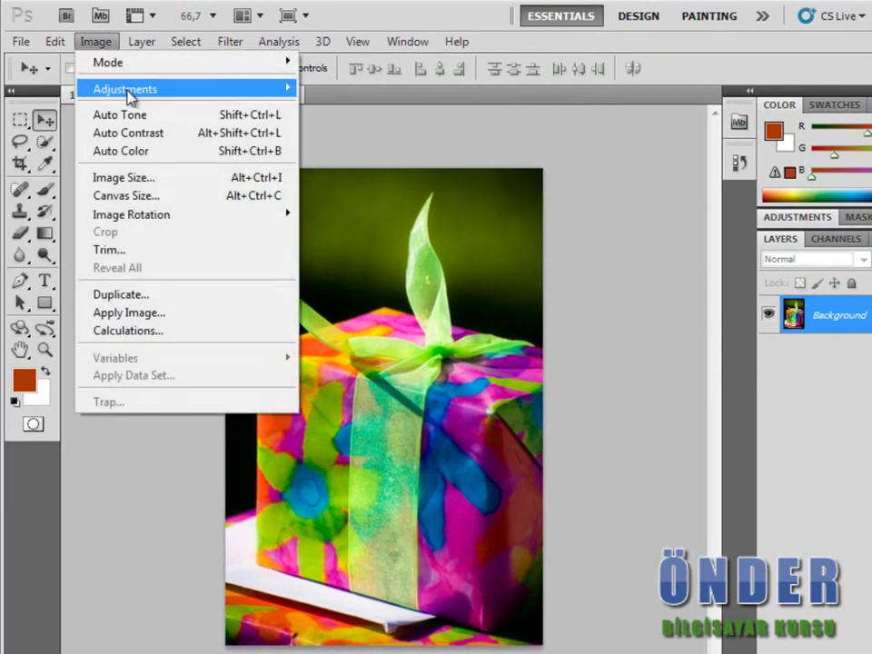